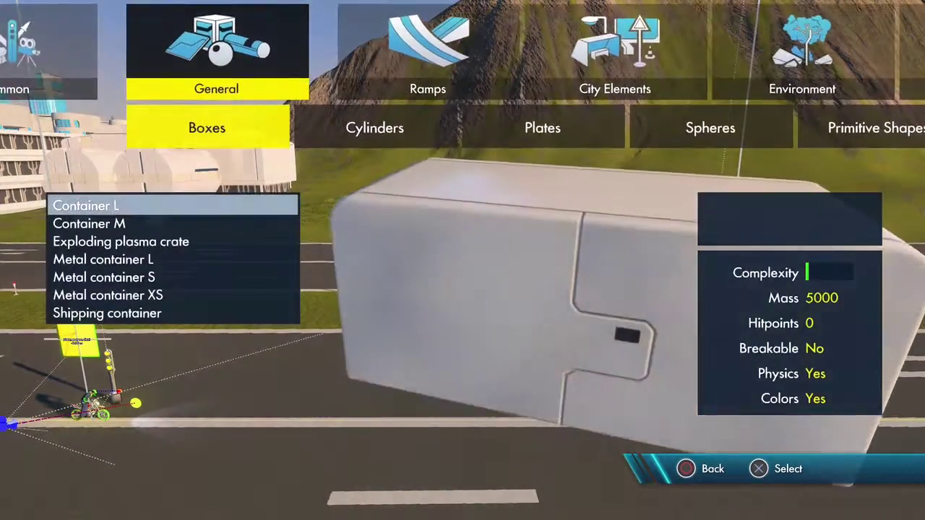
Add a Capsule from the General cylinders and place it above the runway
key("Return")
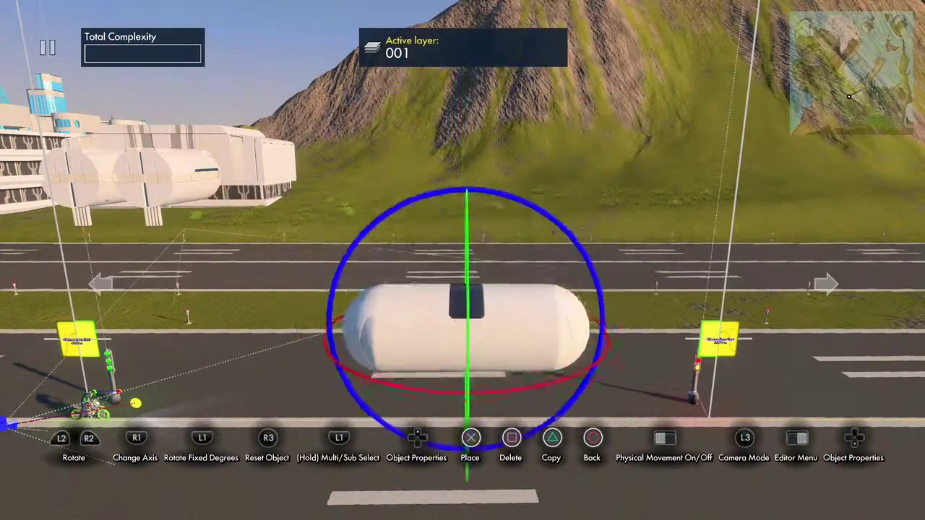
key("Return")
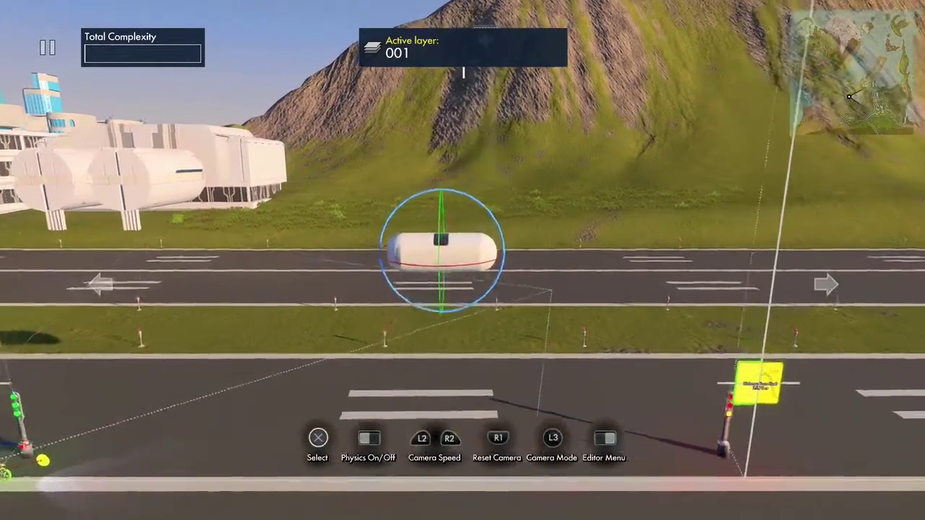
key("Return")
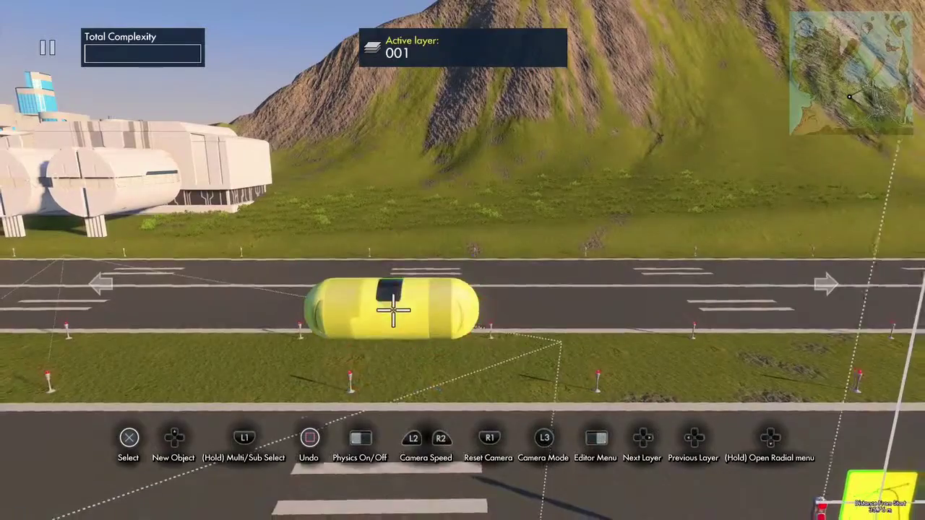
Add a long flat section from the Ramps objects and place it above the runway beside the capsule
key("Up")
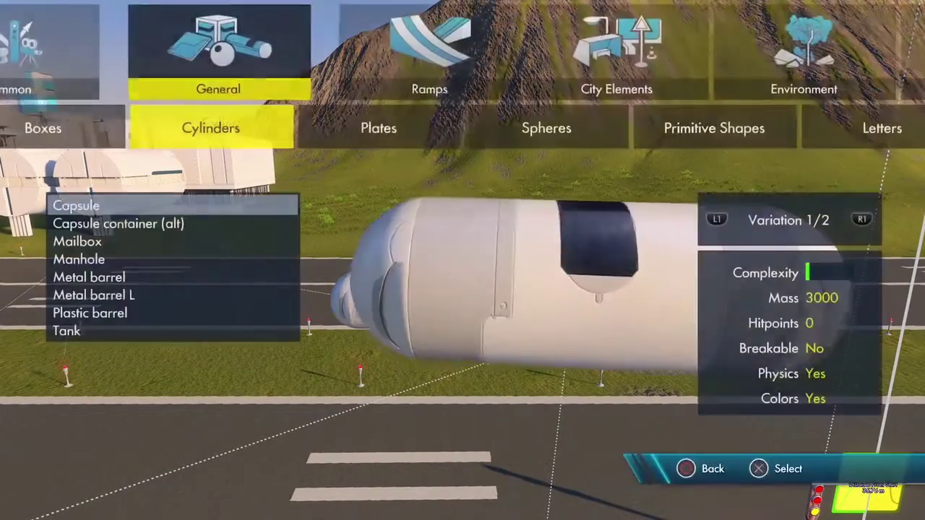
key("Escape")
key("Escape")
key("Right")
key("Return")
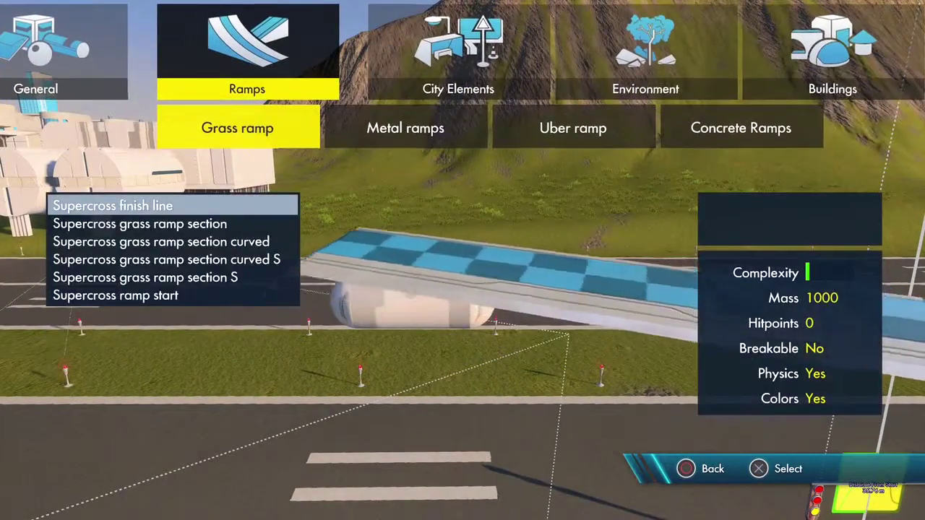
key("Right")
key("Right")
key("Return")
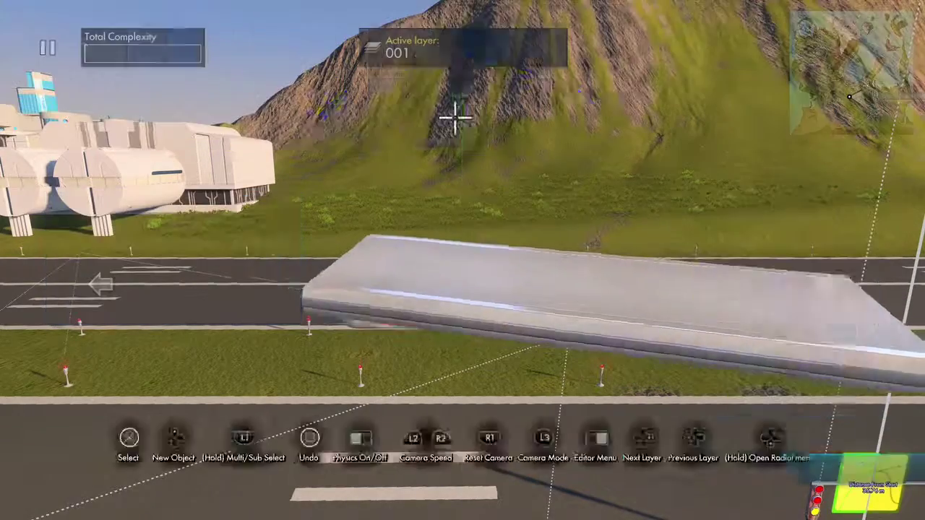
key("Return")
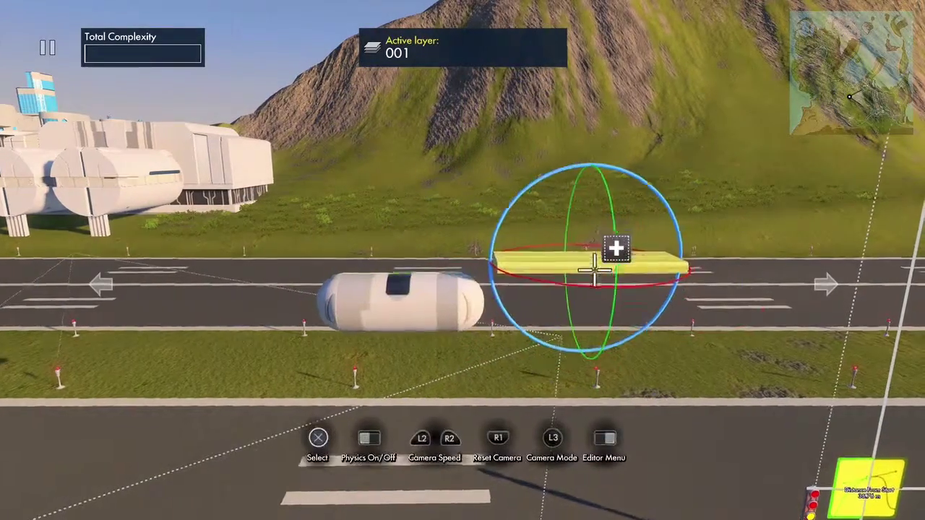
Add a Dummy object from the Common game objects and place it at the near-capsule end of the flat ramp section
key("Up")
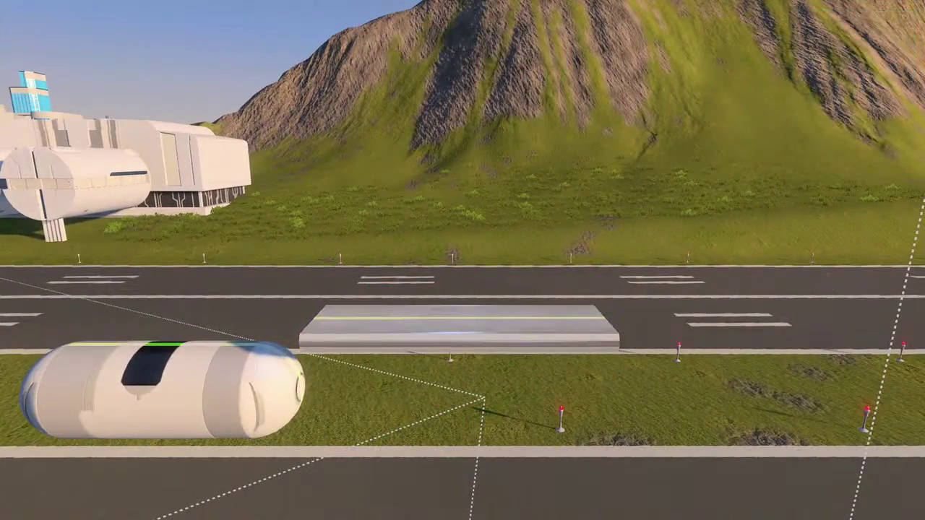
key("Escape")
key("Left")
key("Left")
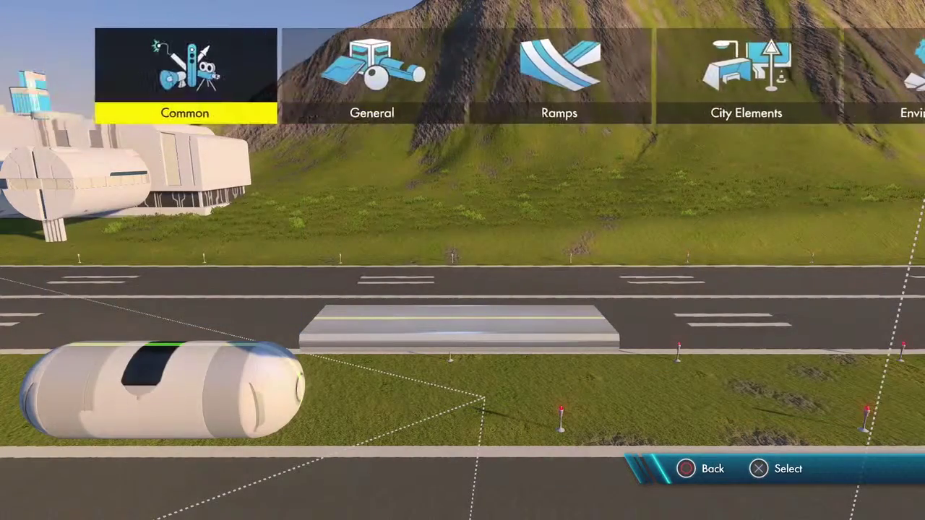
key("Return")
key("Down")
key("Down")
key("Down")
key("Down")
key("Down")
key("Return")
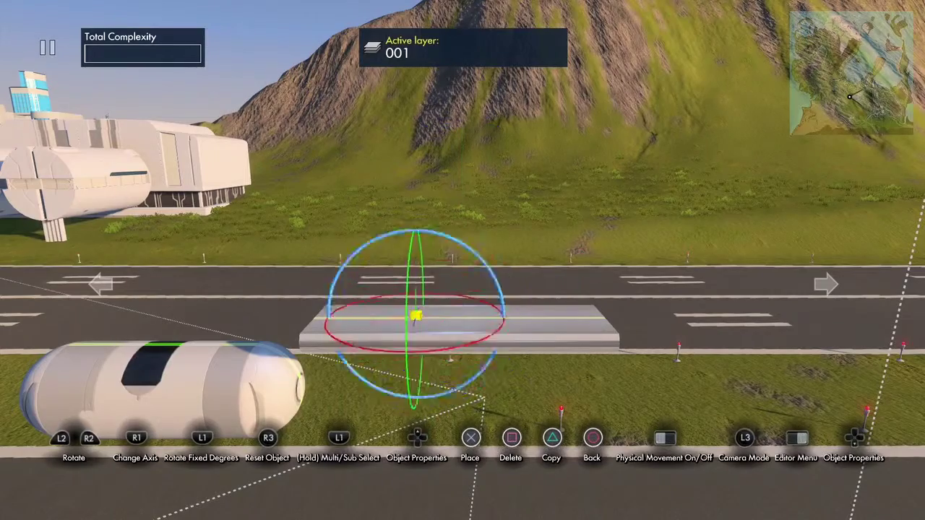
key("Return")
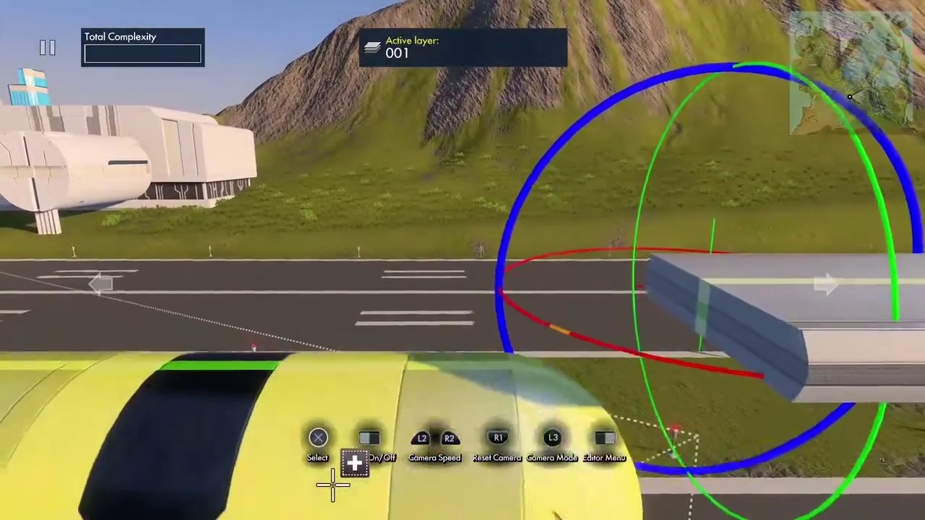
Select the flat ramp section together with its dummy object and glue the objects through their properties
left_click(332, 486)
key("Up")
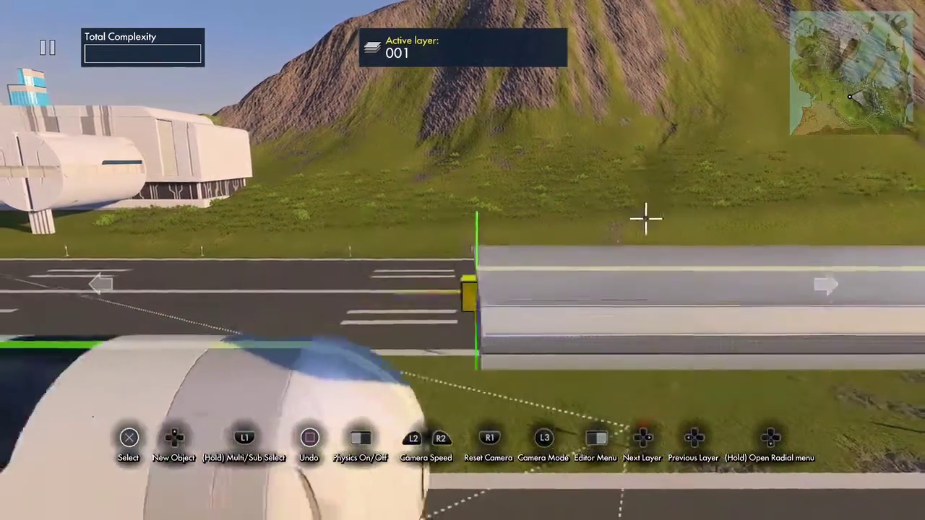
left_click(673, 289)
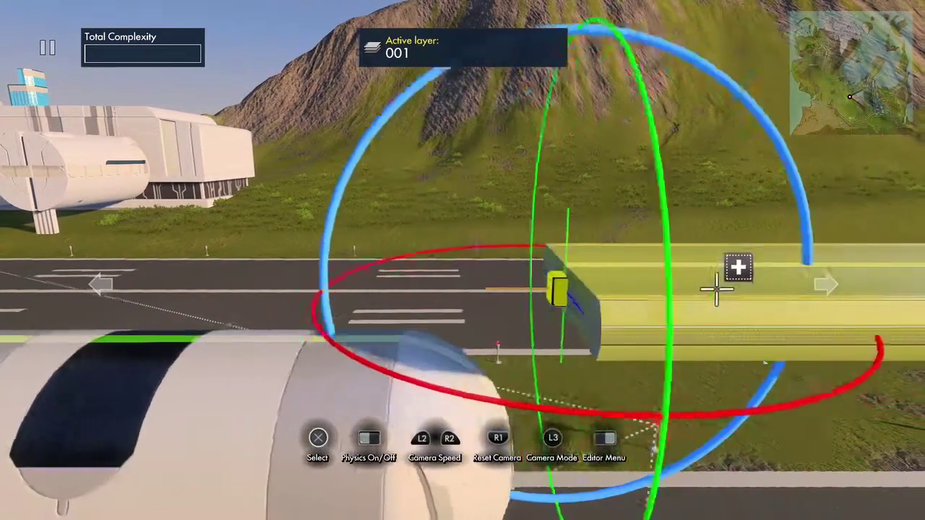
left_click(717, 289)
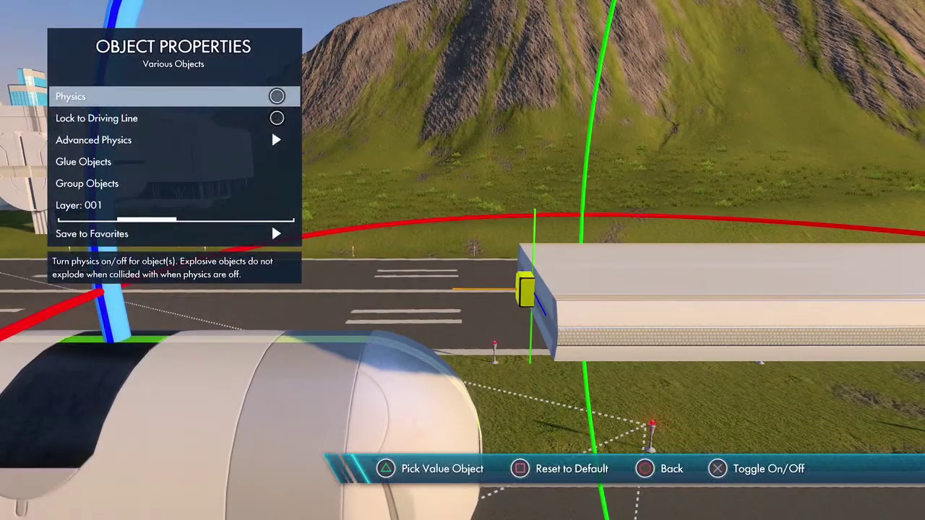
key("Down")
key("Down")
key("Down")
key("Return")
key("Down")
key("Right")
key("Right")
key("Down")
key("Down")
key("Return")
Place a dummy object at the opposite end of the flat ramp section
left_click(834, 70)
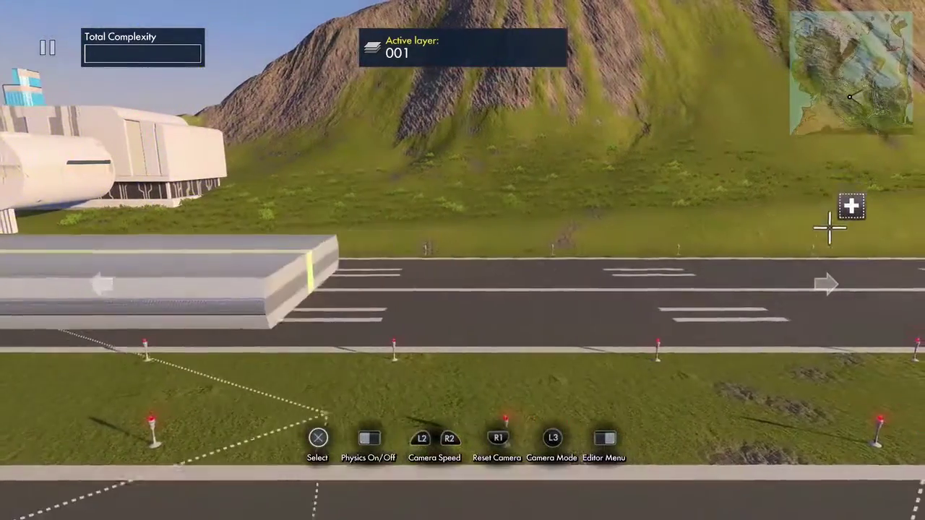
key("Return")
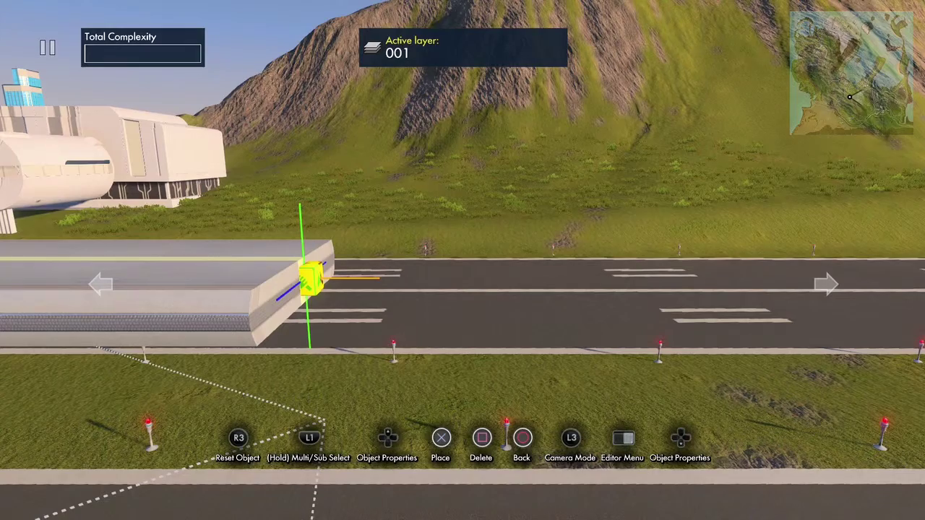
key("Return")
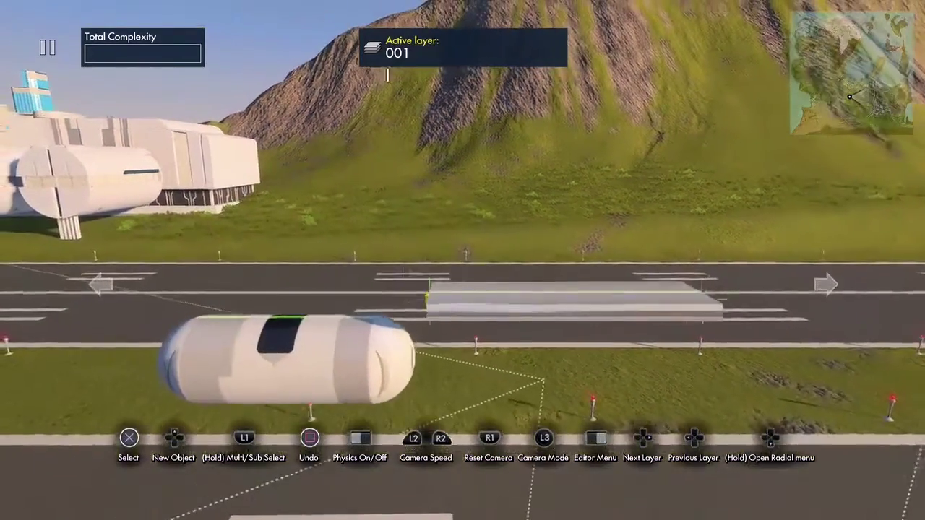
Copy the flat ramp section with its dummy objects and place the sections crosswise to the runway behind the capsule
key("Return")
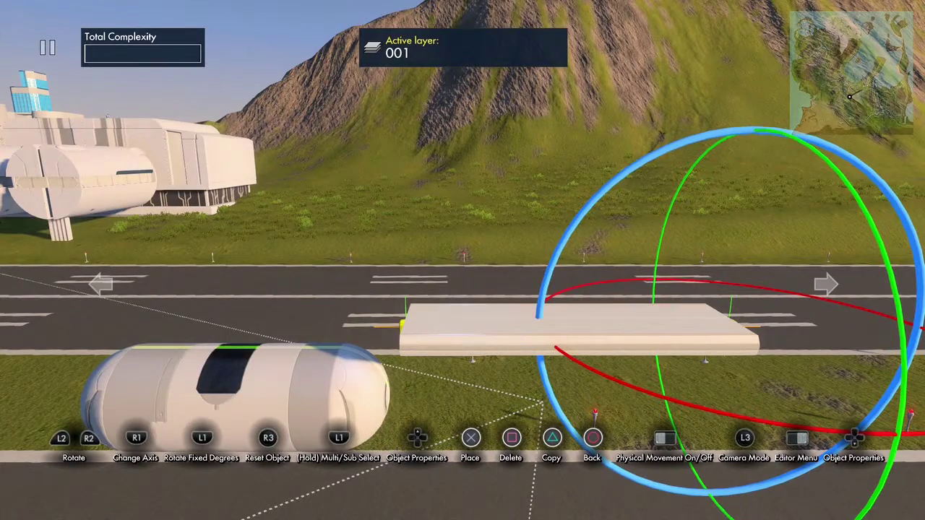
key("Return")
key("Return")
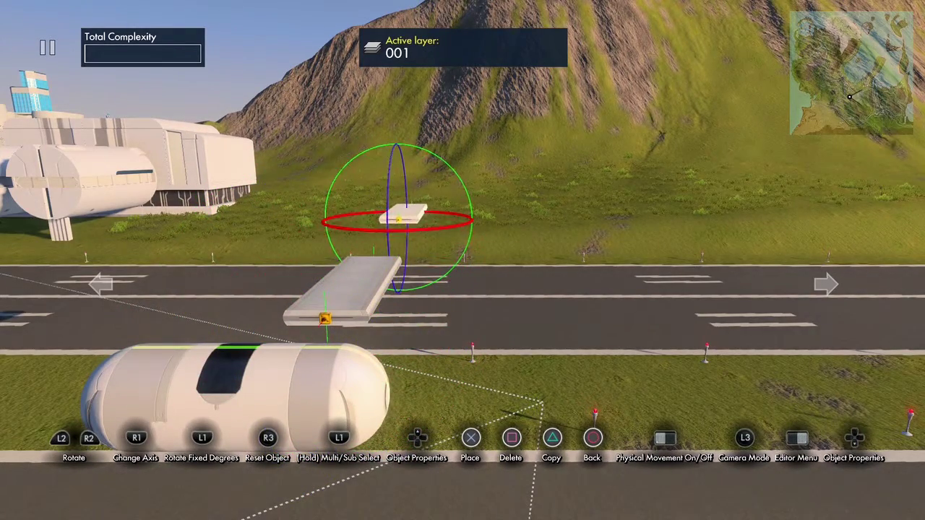
Position another flat section crosswise in front of the capsule and raise the farthest section well above the others
left_click(374, 264)
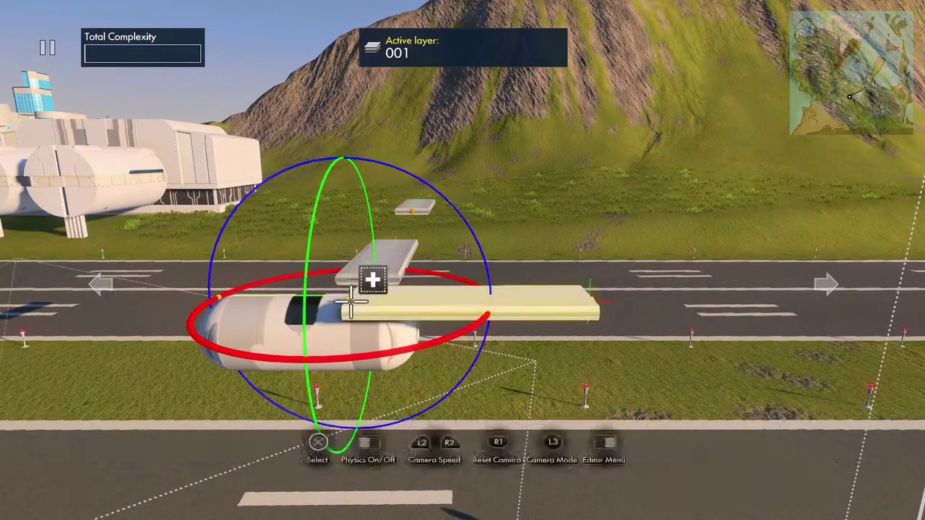
left_click(352, 304)
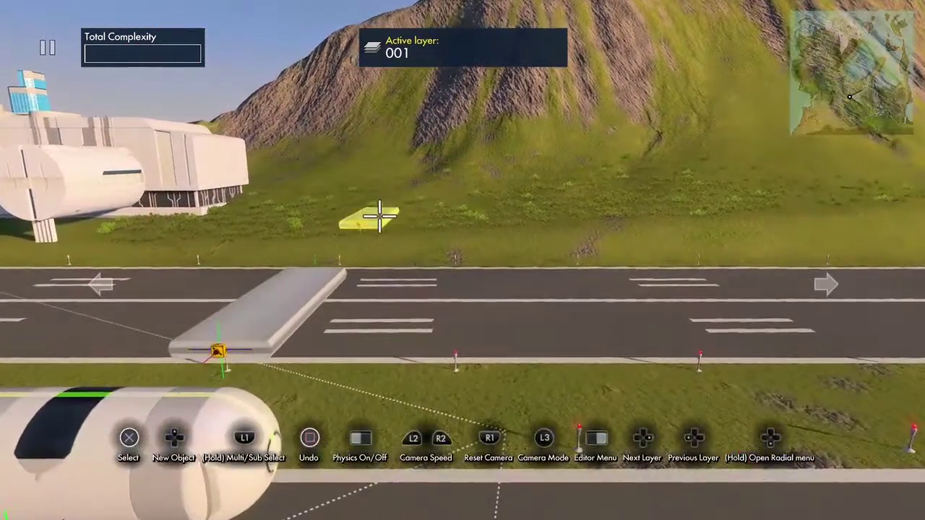
left_click(370, 215)
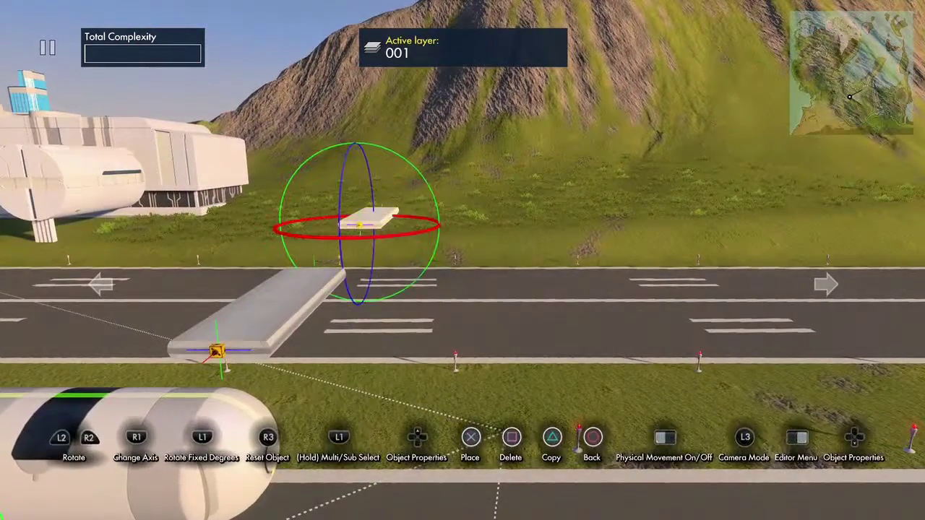
left_click(355, 124)
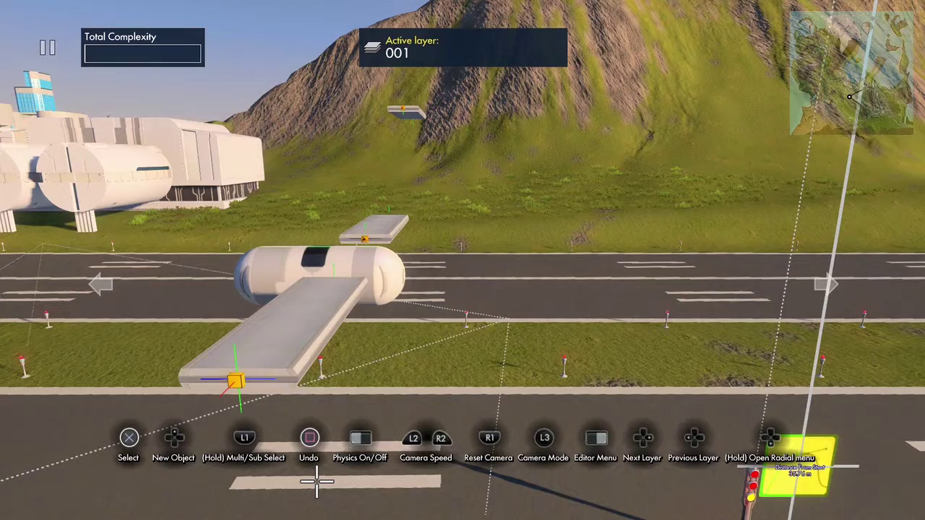
Add an Interval trigger from the Triggers & Events objects and place it near the capsule and plates
key("Up")
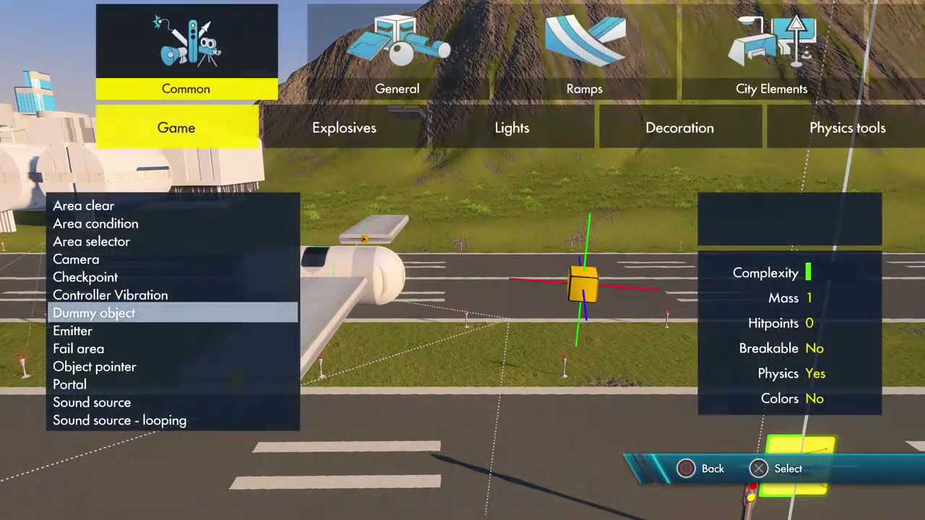
key("Escape")
key("Escape")
key("Right")
key("Right")
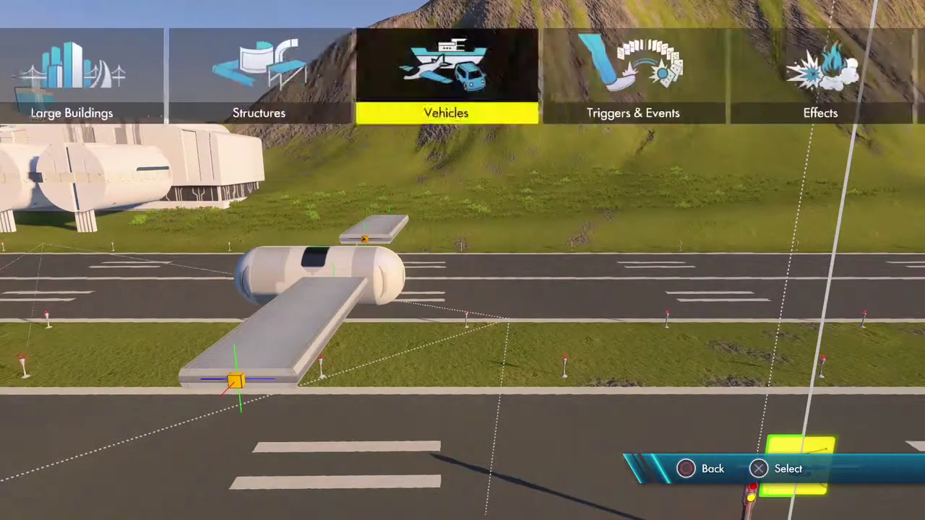
key("Right")
key("Down")
key("Down")
key("Down")
key("Return")
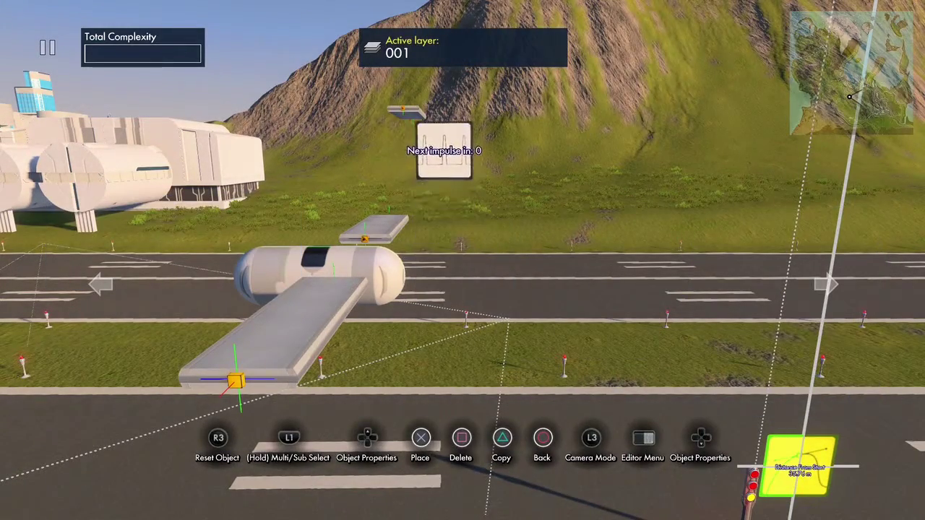
key("Return")
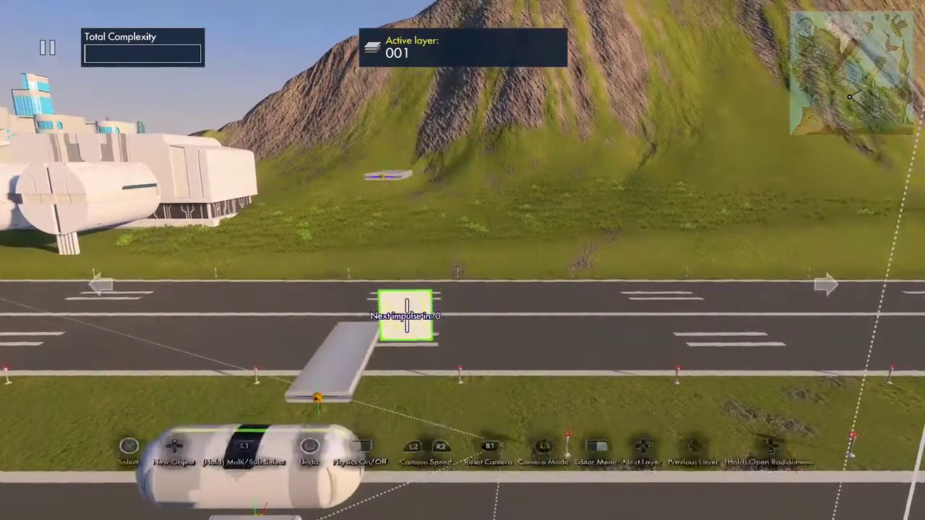
Add another Dummy object from the Common game objects and place it above the capsule at the rear plate's inner end
key("Up")
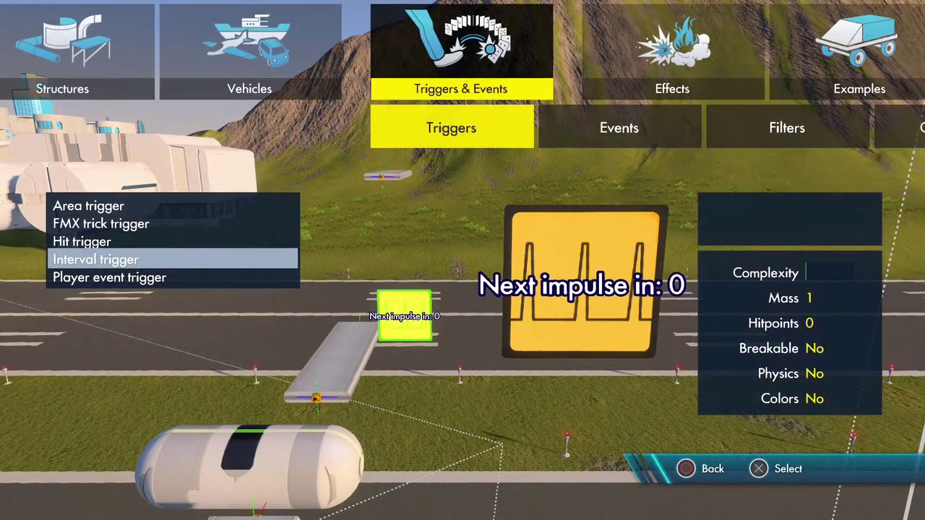
key("Escape")
key("Escape")
key("Left")
key("Left")
key("Left")
key("Left")
key("Left")
key("Left")
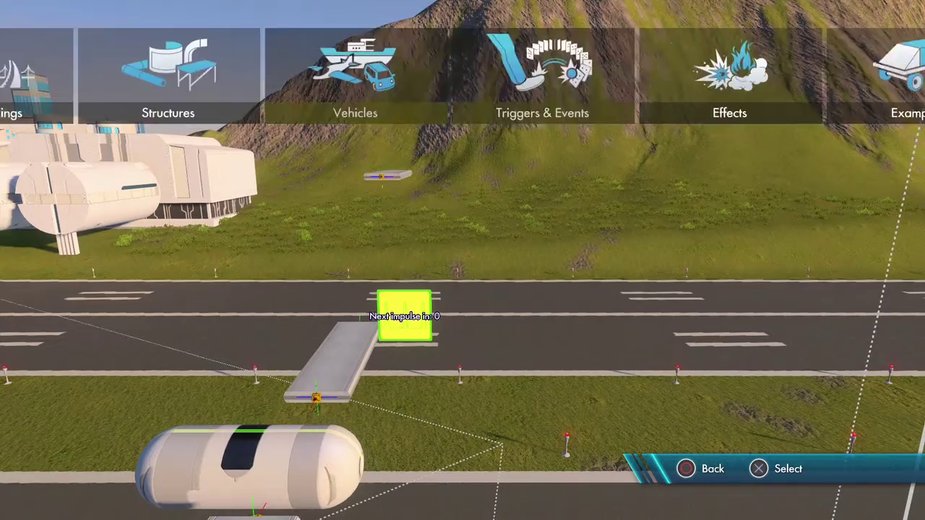
key("Left")
key("Left")
key("Left")
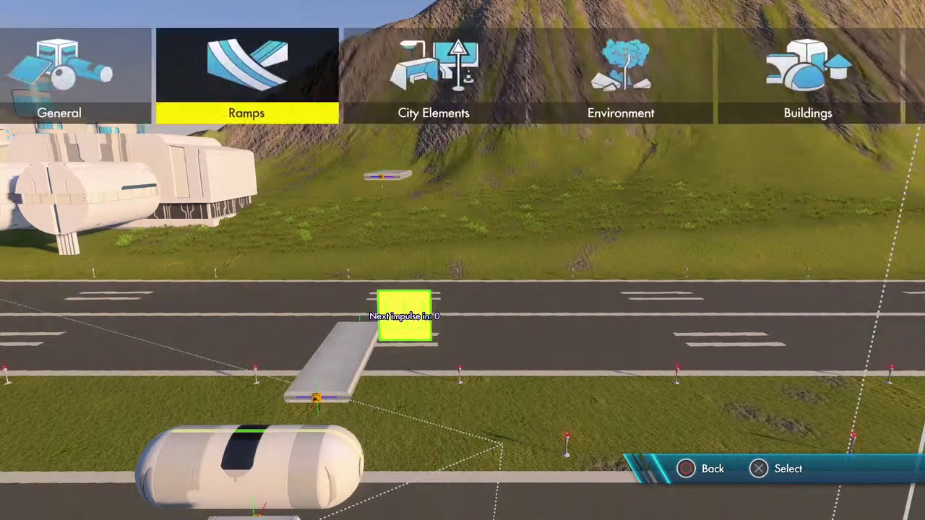
key("Down")
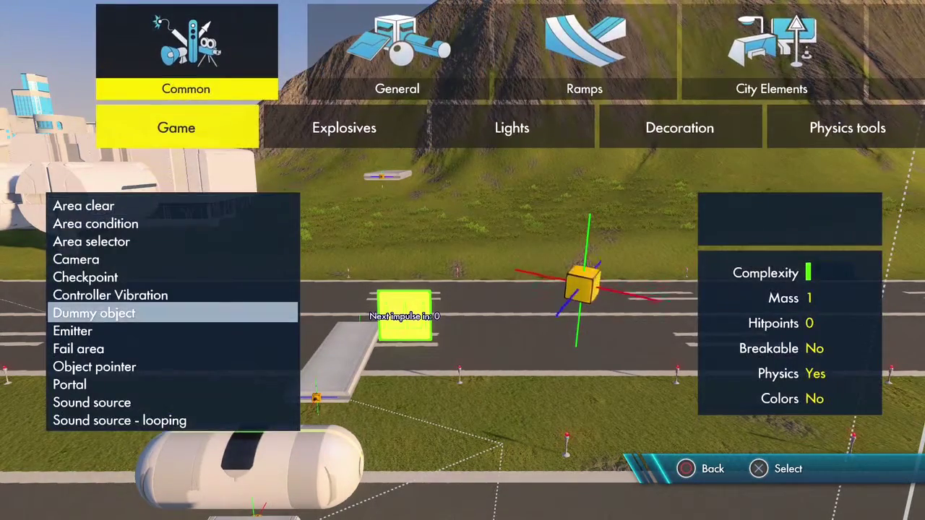
key("Return")
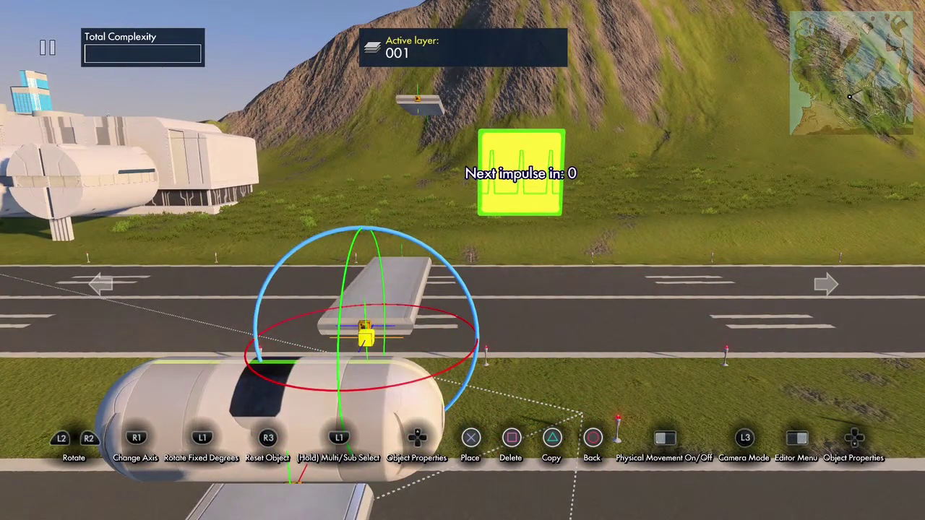
key("Return")
Place a second dummy object next to the new one, between the capsule and the rear plate
key("Return")
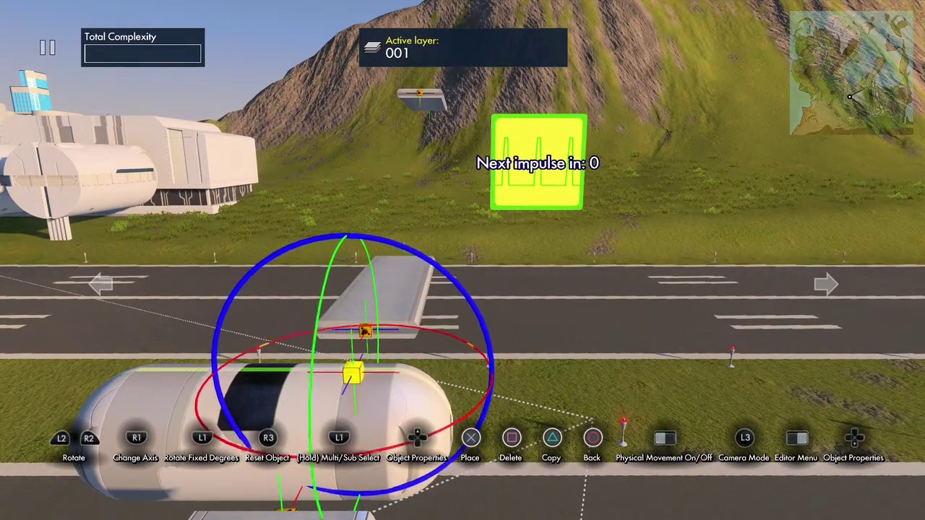
key("Up")
key("Down")
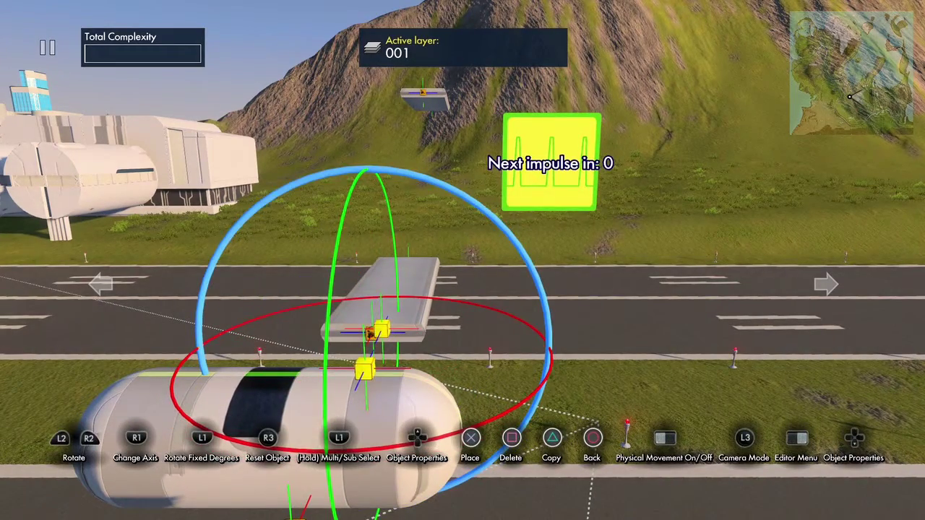
key("Escape")
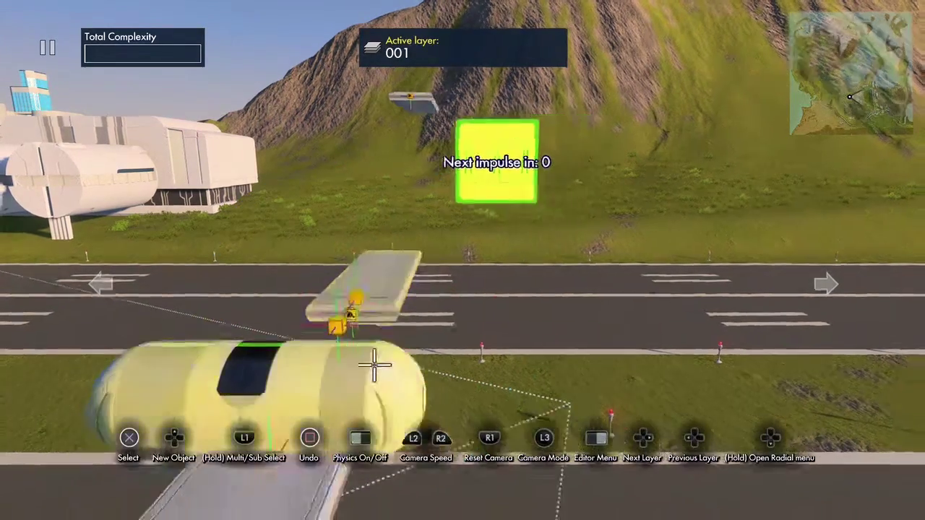
Add a vector object info from the Triggers & Events data sources to the scene beside the capsule
key("Up")
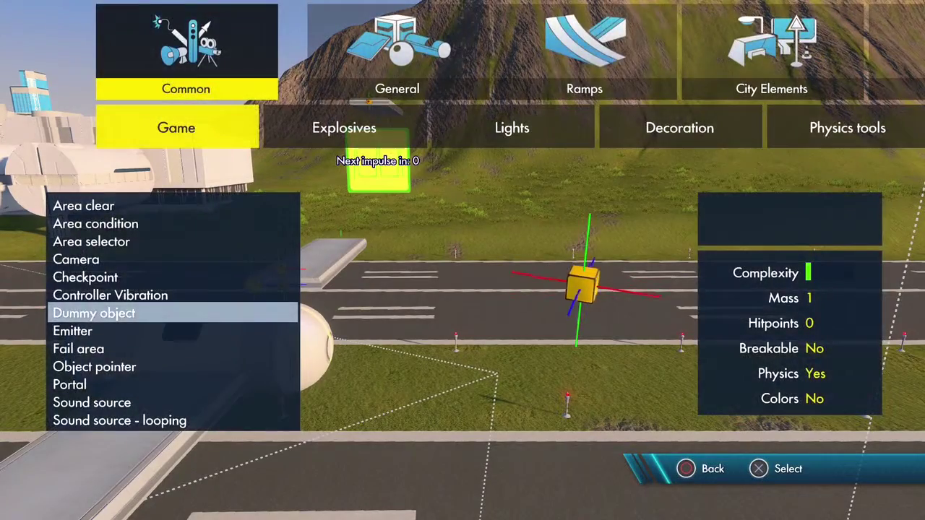
key("Escape")
key("Right")
key("Right")
key("Right")
key("Right")
key("Right")
key("Right")
key("Right")
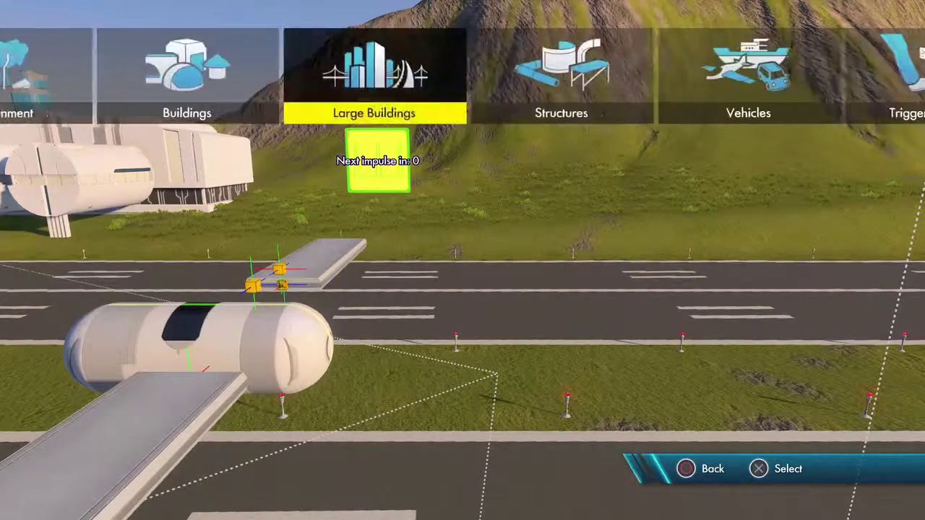
key("Right")
key("Down")
key("Right")
key("Right")
key("Right")
key("Right")
key("Up")
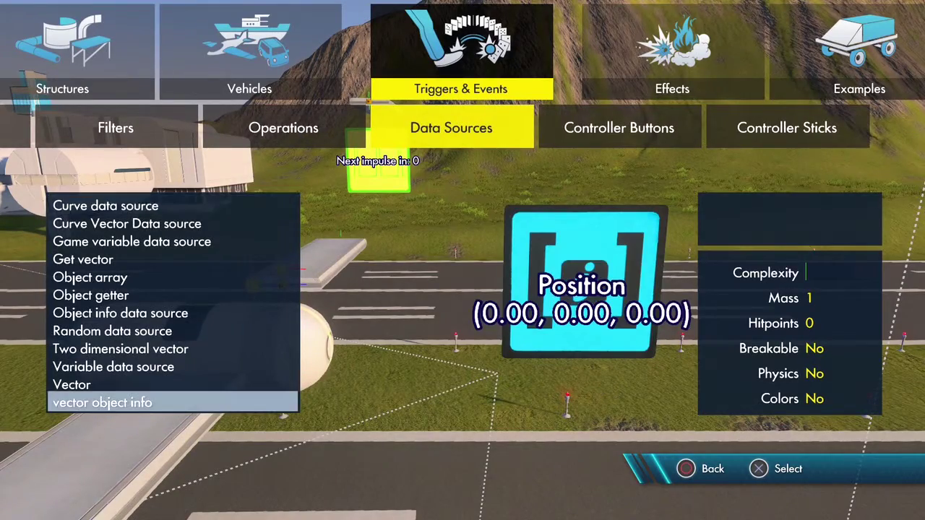
key("Return")
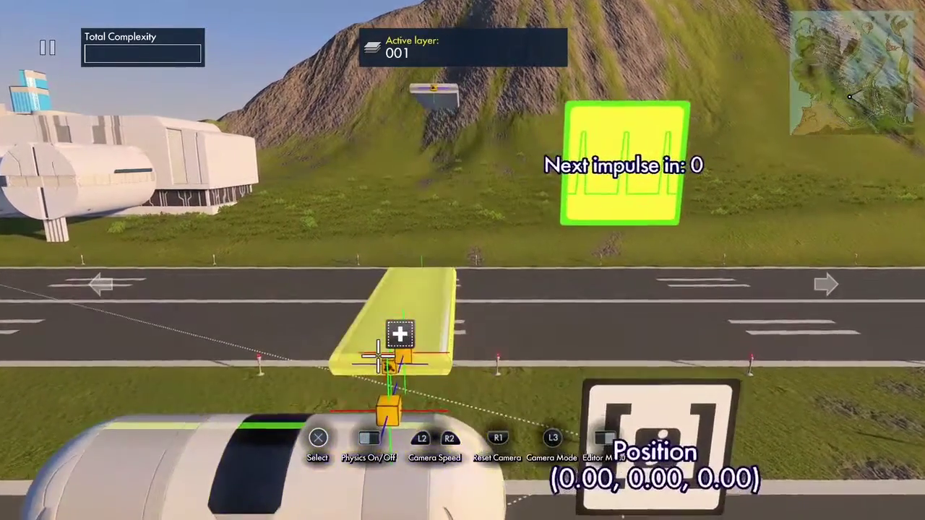
Duplicate the vector object info and place both side by side above the capsule
left_click(389, 361)
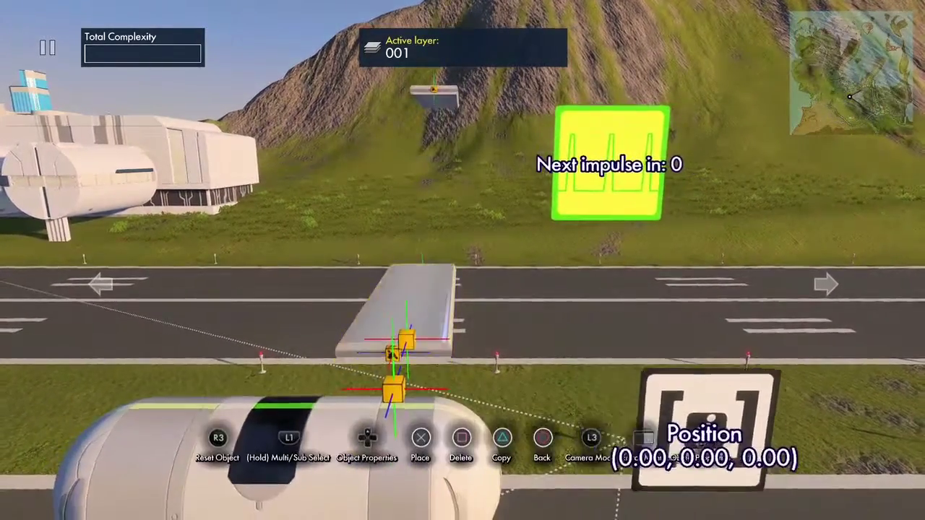
key("ctrl+c")
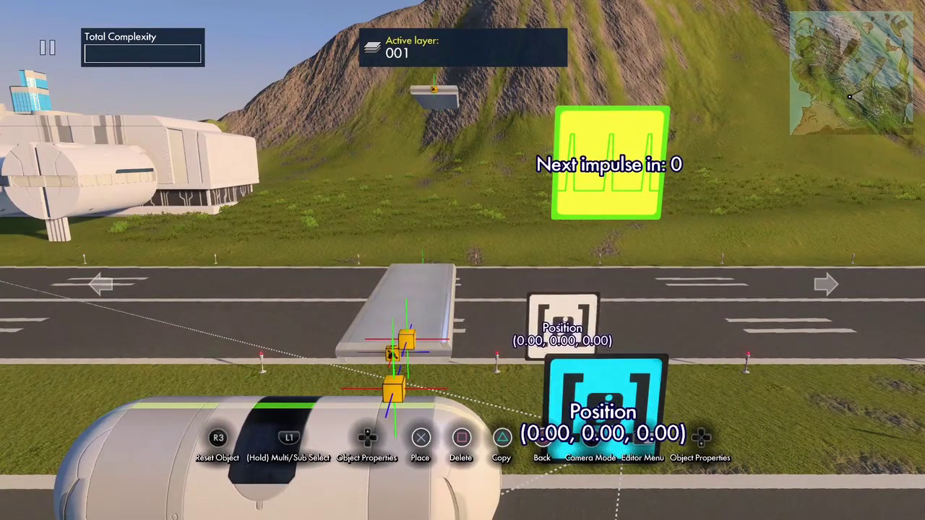
key("Return")
left_click(565, 346)
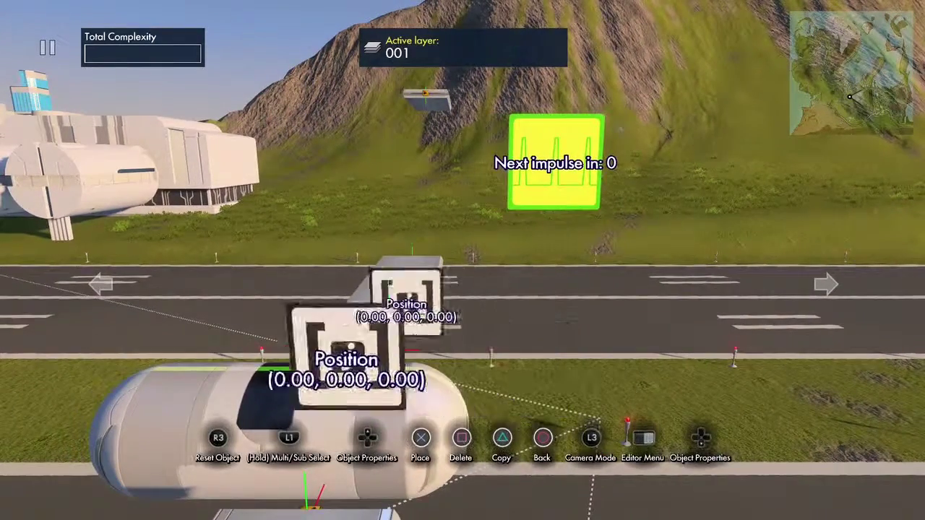
key("Return")
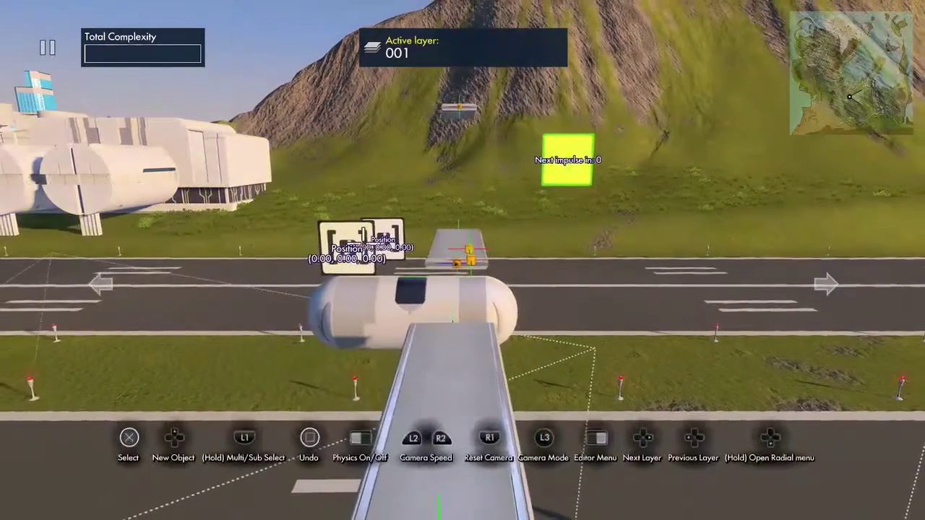
Copy the vector object infos again so one sits near the outer end of each flat plate
left_click(387, 240)
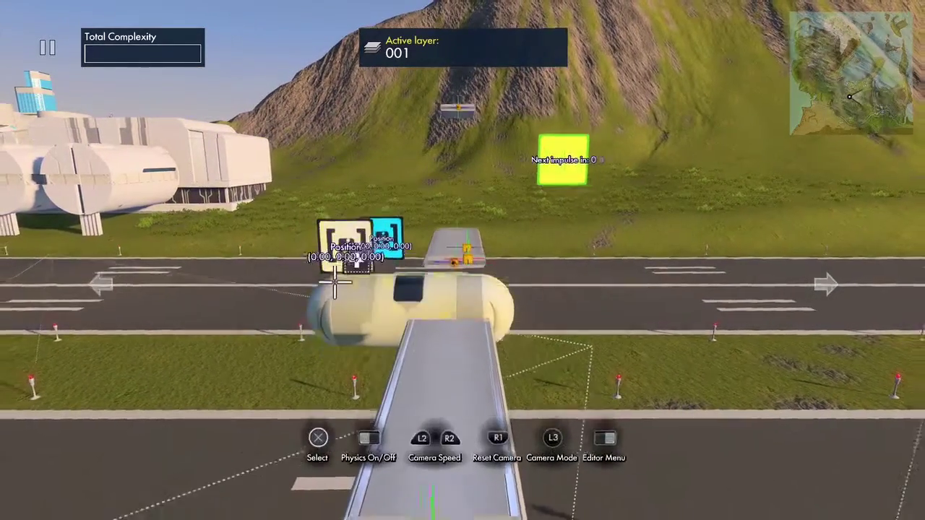
left_click(328, 312)
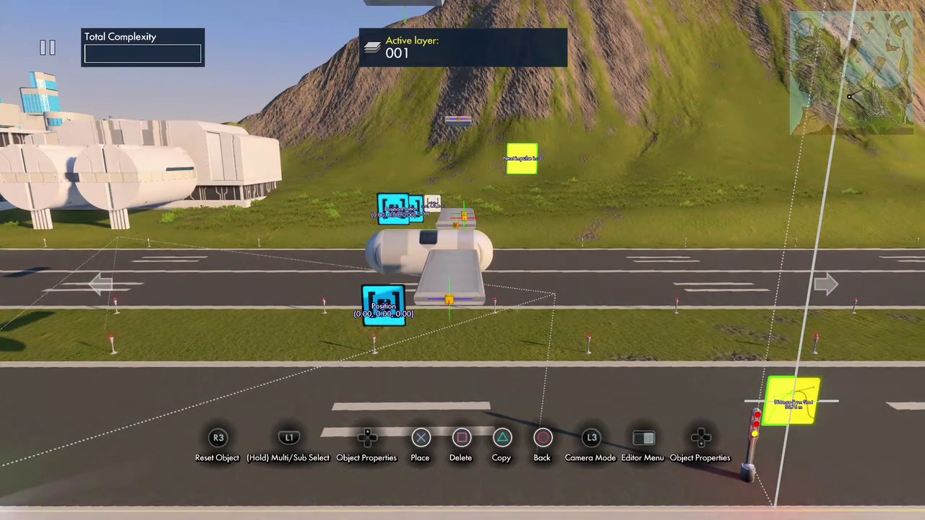
key("Return")
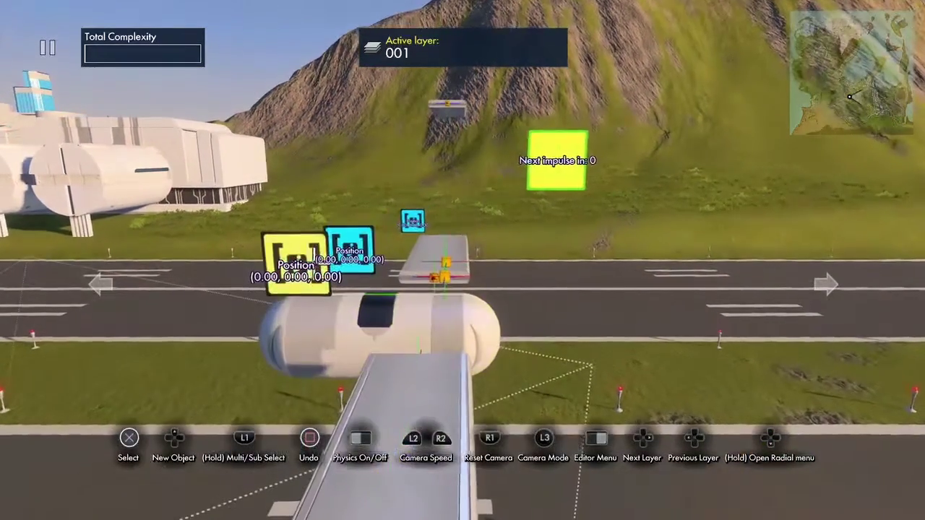
Set the first vector object info above the capsule to read the dummy object on top of the capsule
left_click(298, 265)
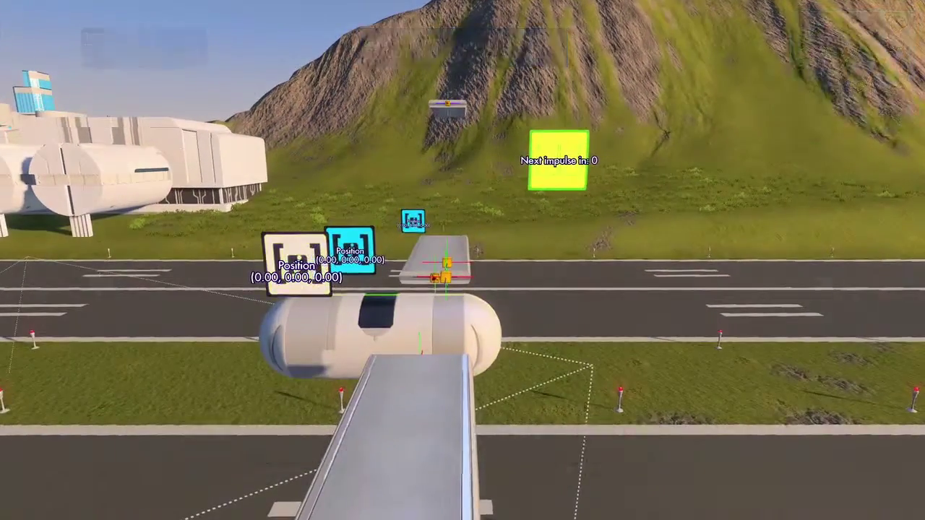
key("Down")
key("Return")
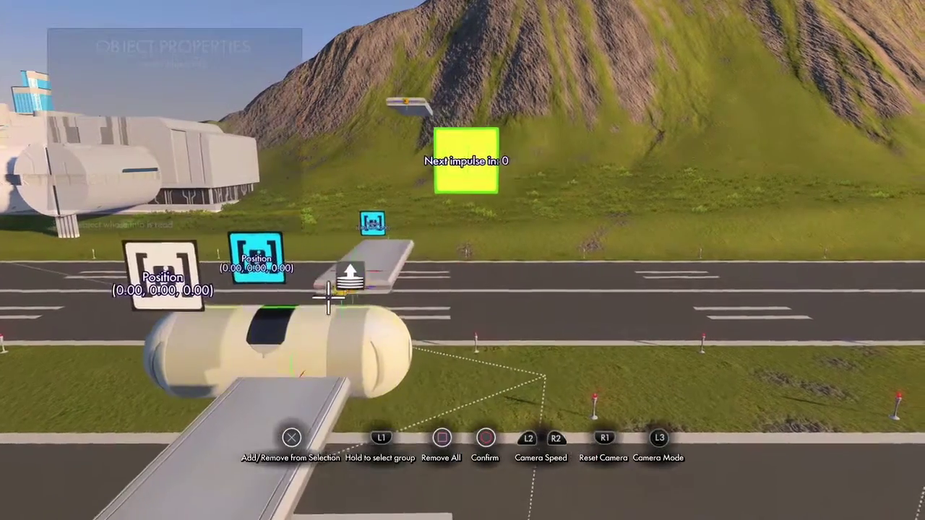
left_click(350, 295)
key("Return")
key("Escape")
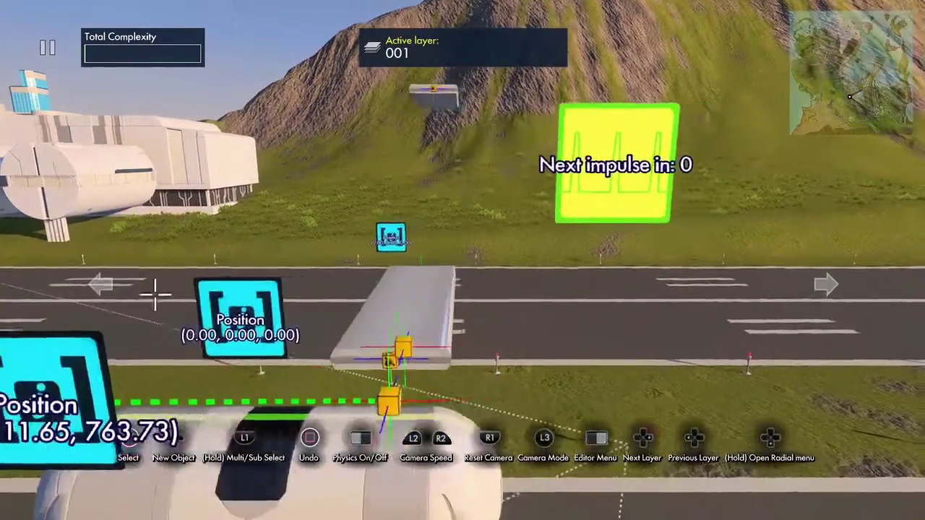
Set the second vector object info to read the dummy object at the rear plate's inner end
left_click(226, 316)
key("Up")
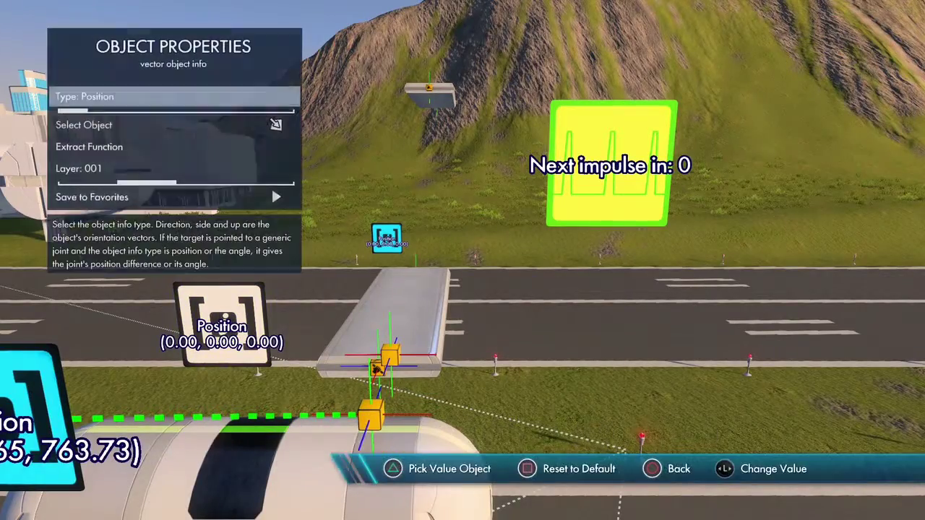
key("Return")
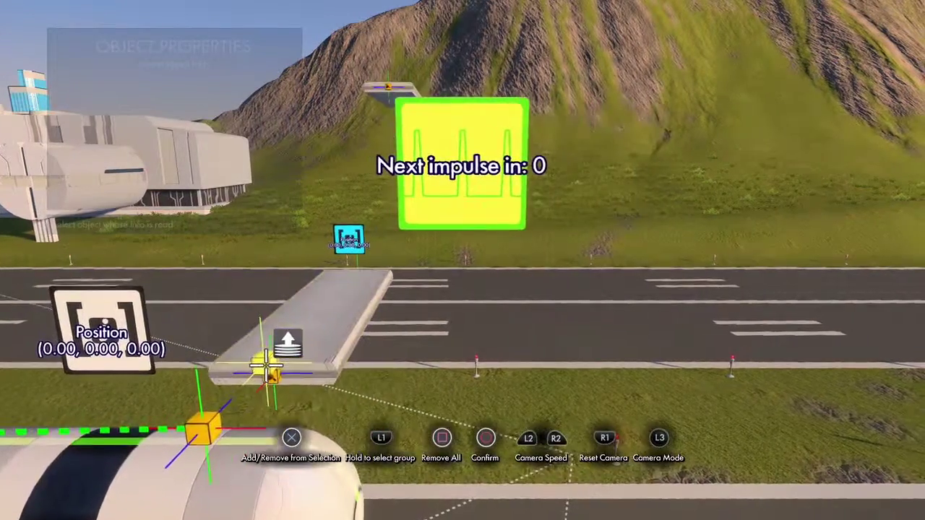
left_click(264, 365)
key("Return")
key("Escape")
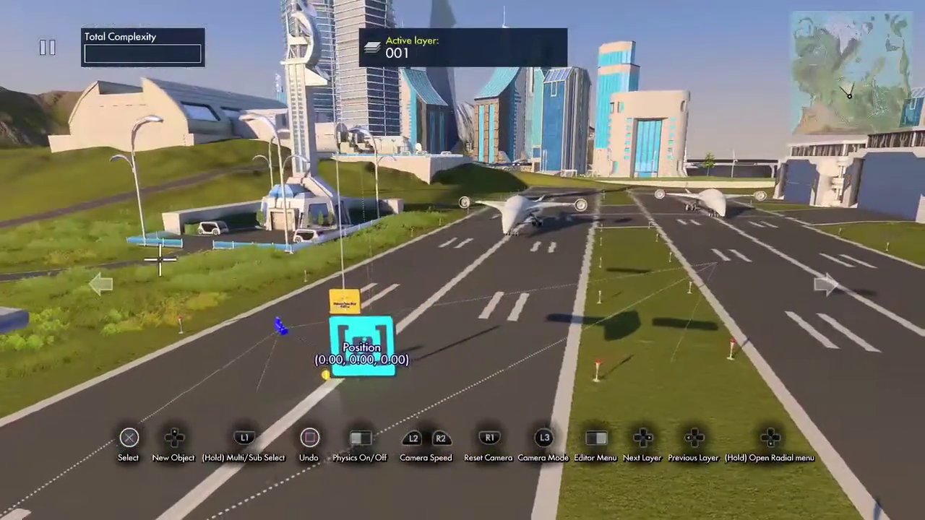
Point the remaining two vector object infos at the dummy objects on the outer ends of the flat plates
left_click(405, 334)
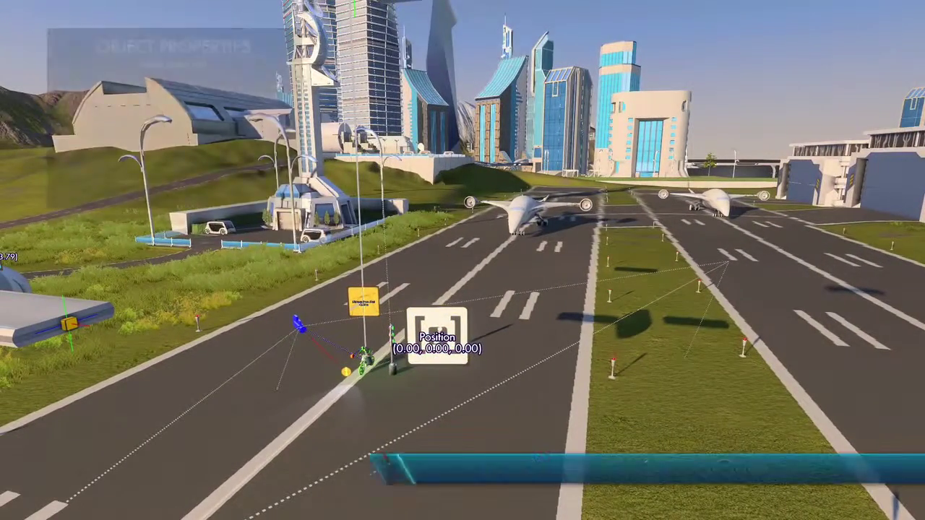
key("Down")
key("Return")
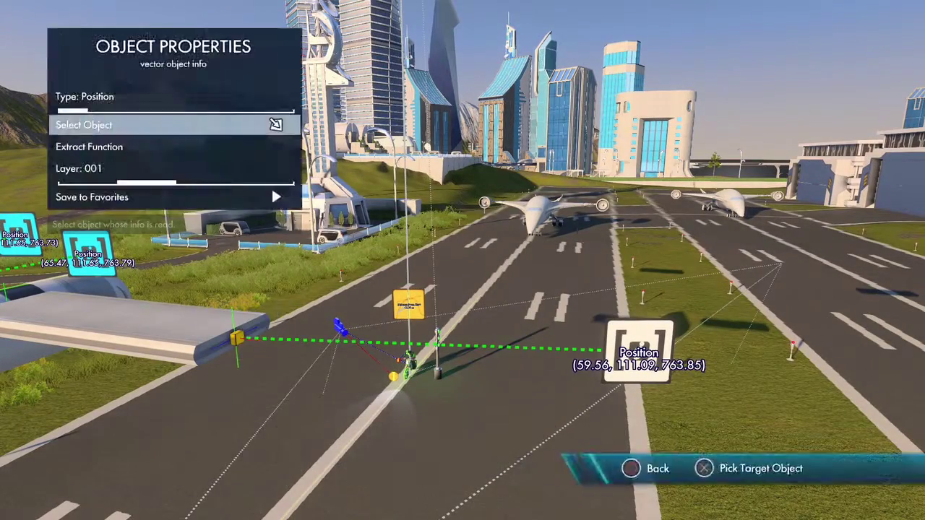
key("Escape")
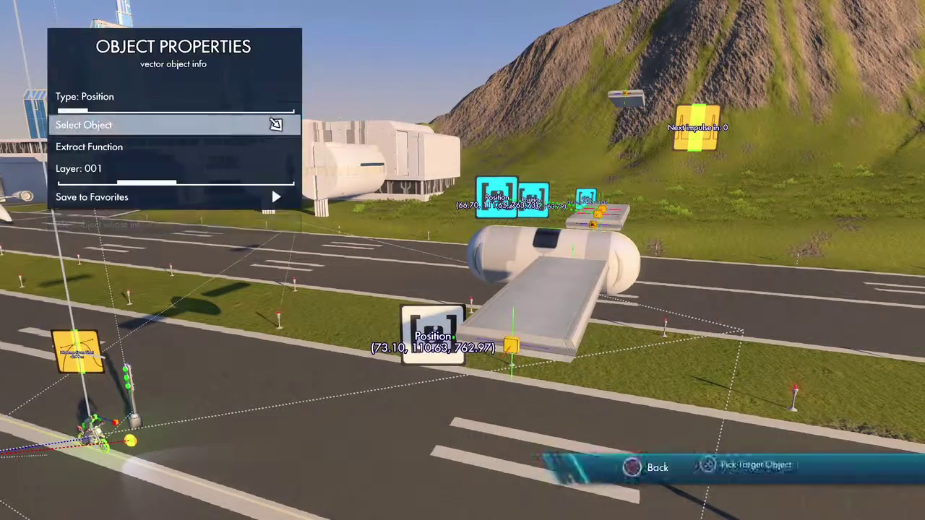
key("Escape")
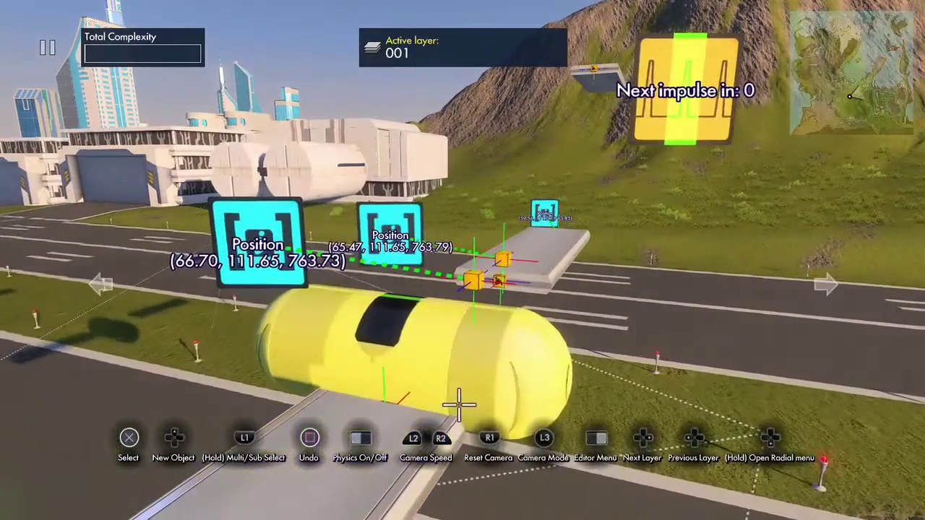
Select the dummy objects on the capsule and at the rear plate's inner end and glue them together
left_click(459, 405)
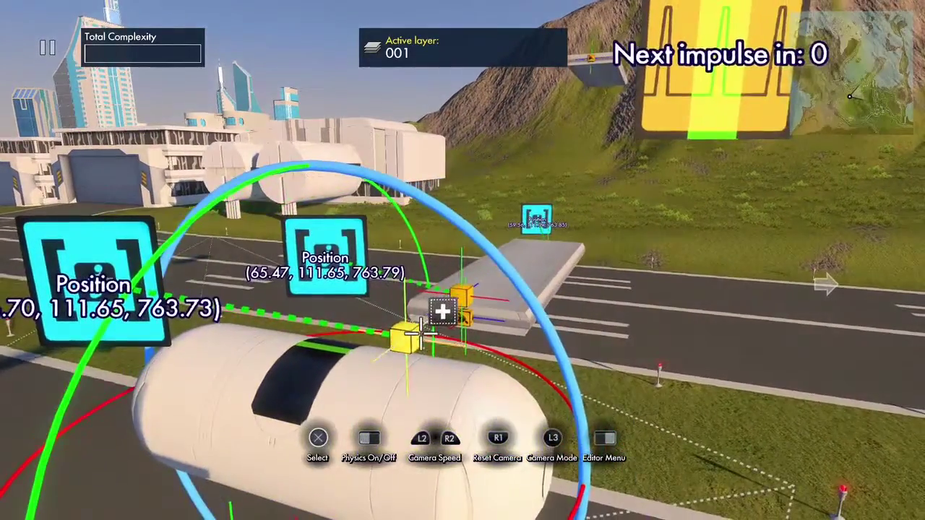
left_click(421, 334)
left_click(448, 320)
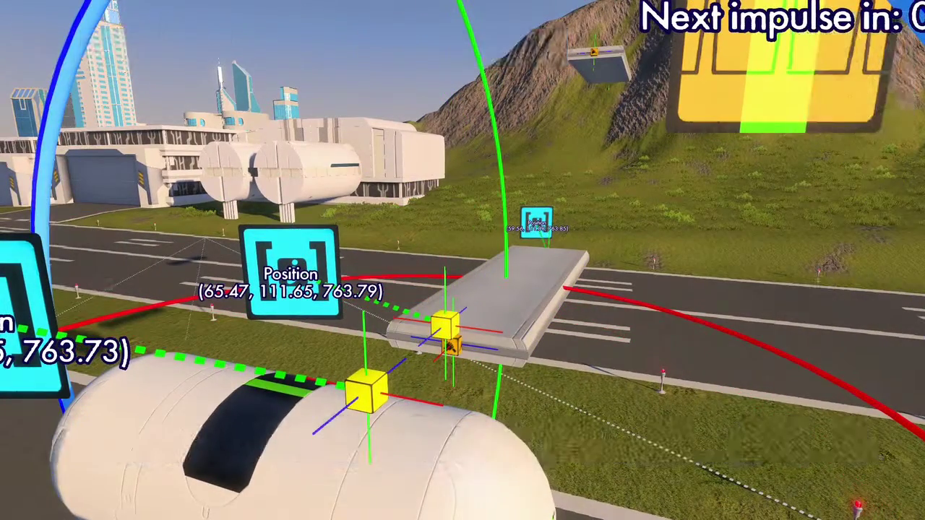
key("Tab")
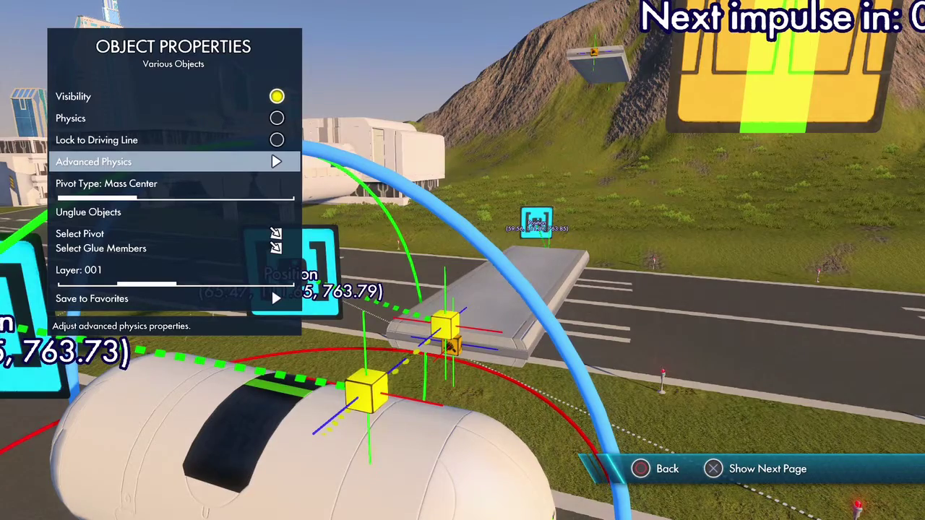
key("Escape")
Lower the two glued dummy objects into the capsule to a height of about 110.83
key("ctrl")
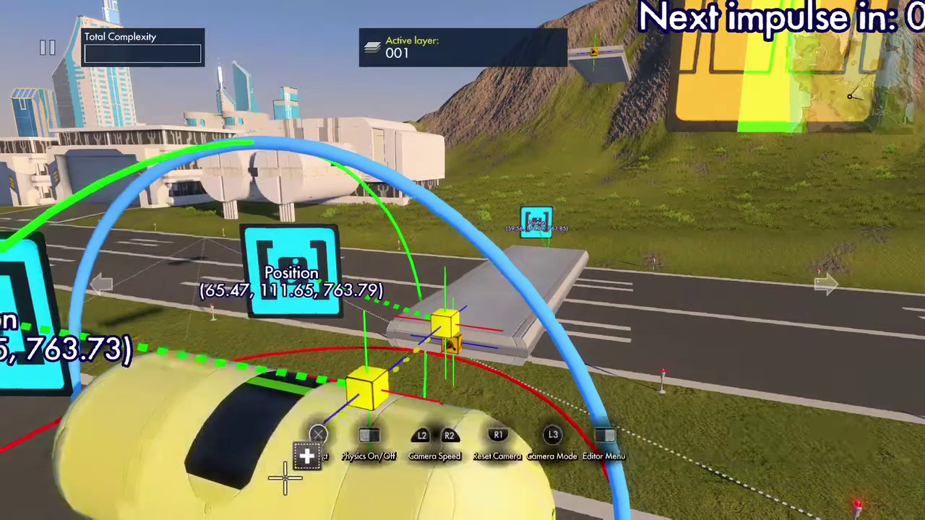
left_click(312, 432)
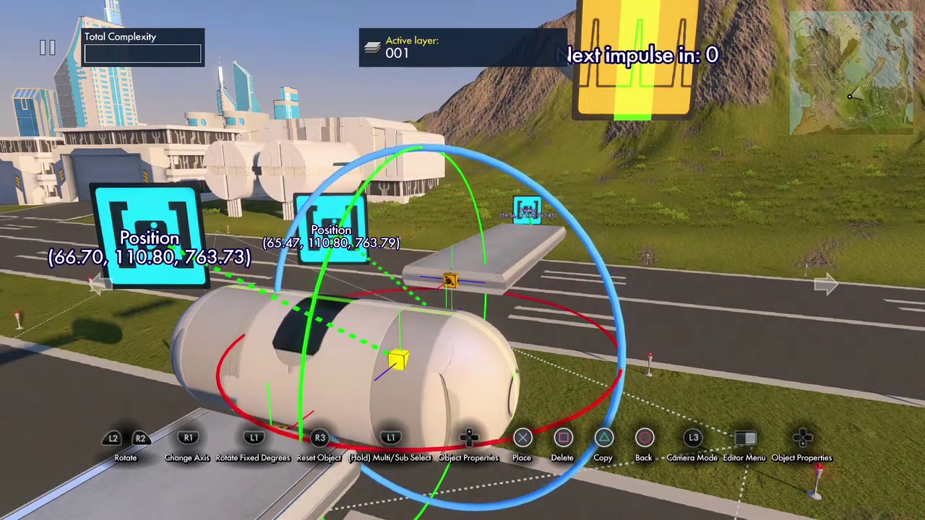
key("Escape")
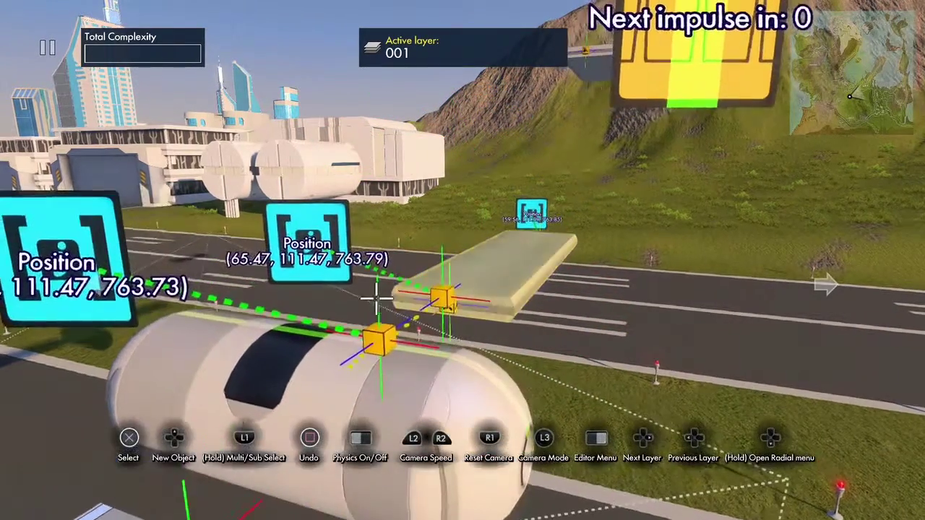
key("ctrl")
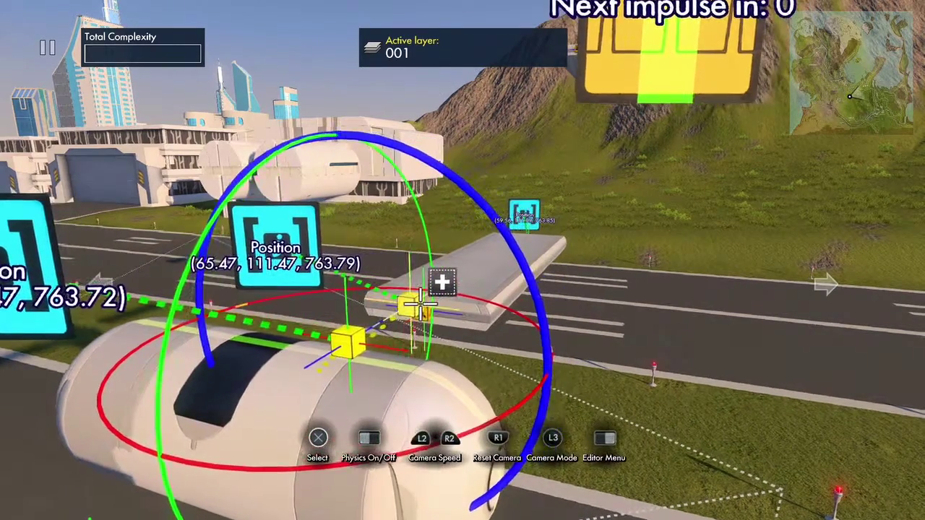
left_click(415, 306)
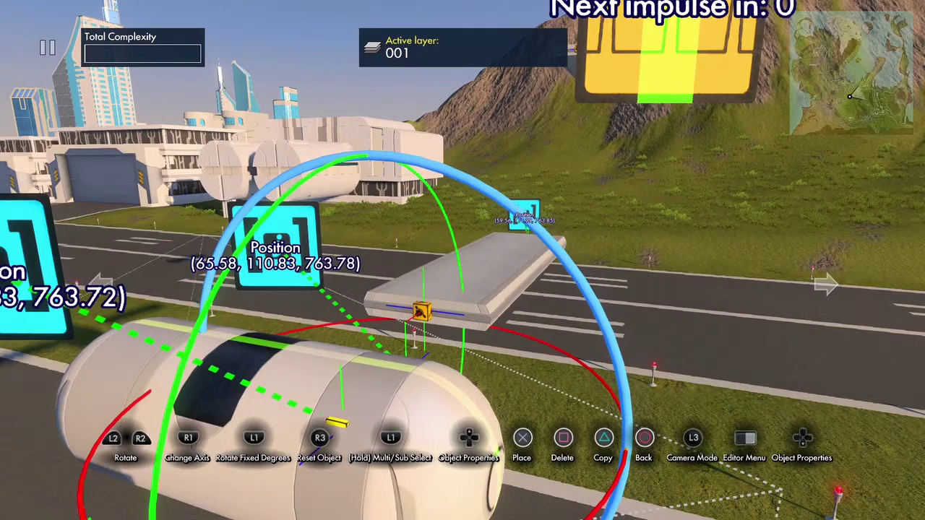
left_click(421, 313)
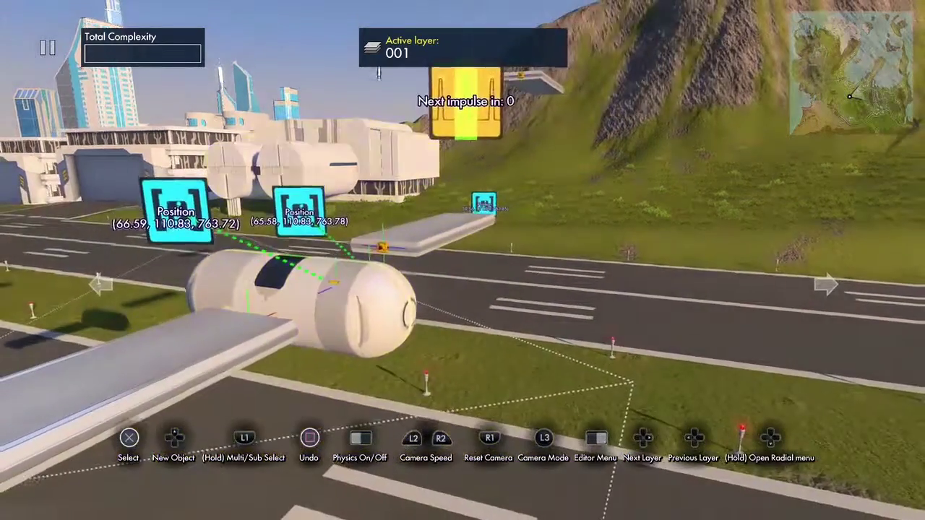
Add a Curve data source from the Triggers & Events data sources and place it beside the rear plate
key("Up")
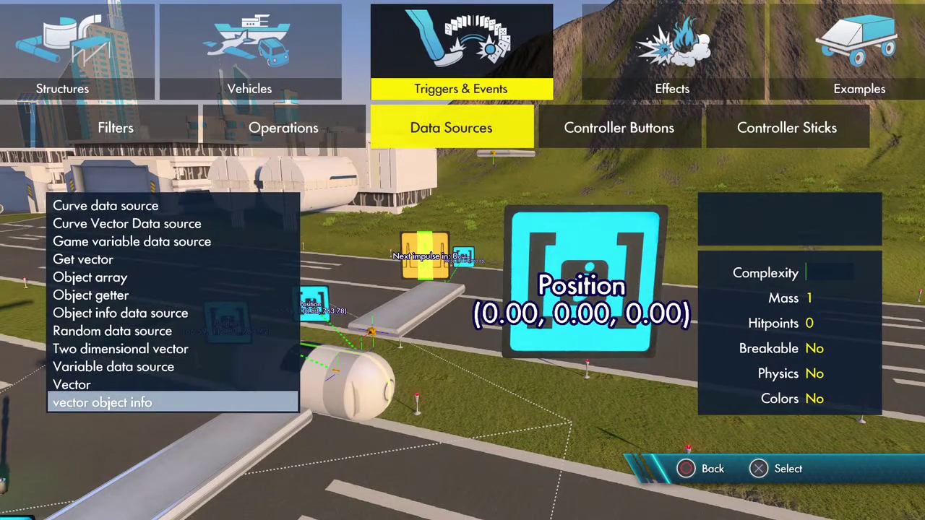
key("Up")
key("Up")
key("Up")
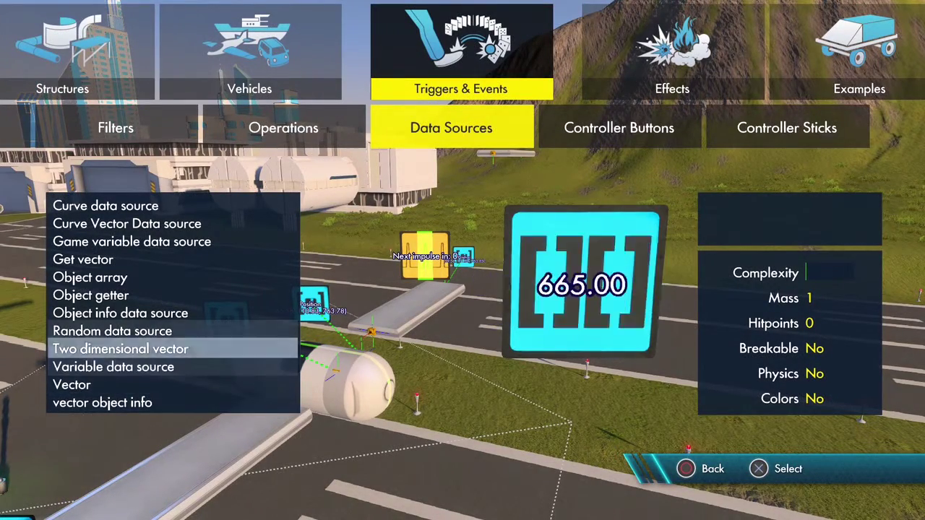
key("Up")
key("Up")
key("Up")
key("Up")
key("Up")
key("Return")
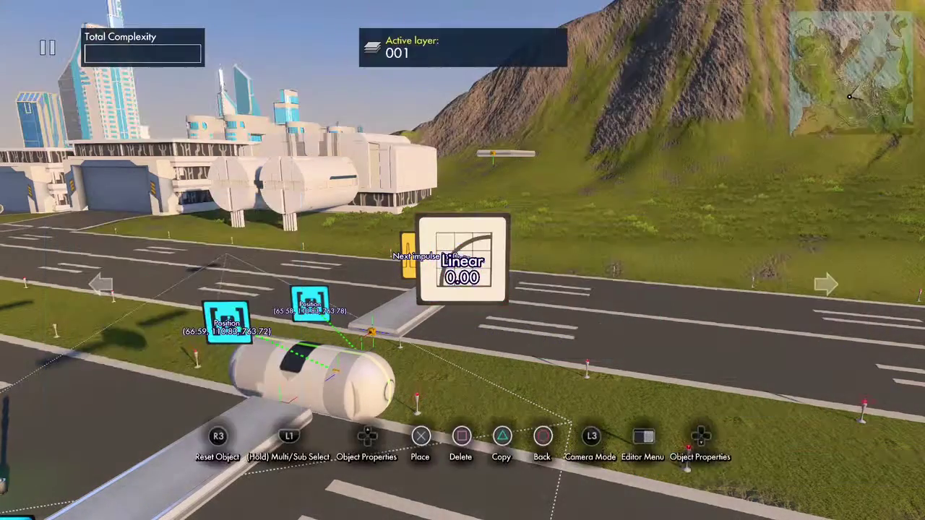
key("Return")
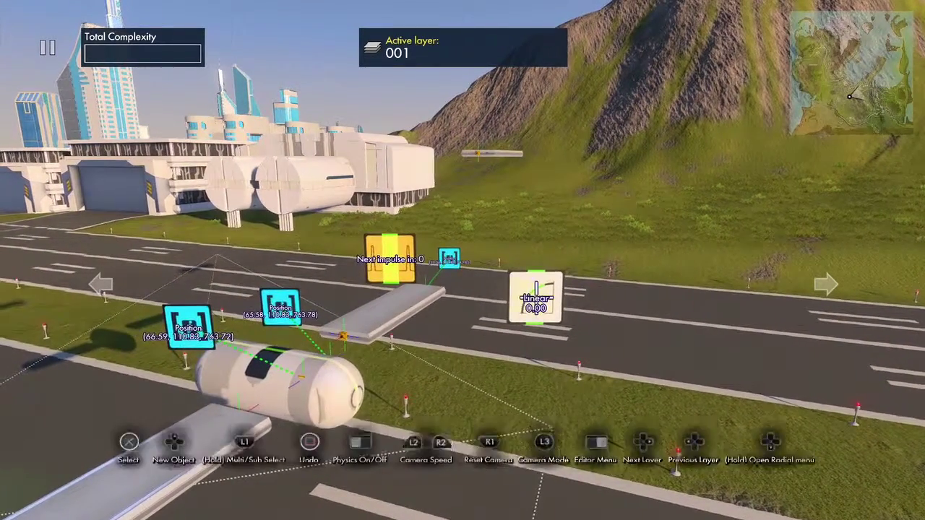
Add an Object position event from the Triggers & Events events and place it between the interval trigger and the Curve data source
key("n")
key("Escape")
key("Return")
key("Left")
key("Left")
key("Left")
key("Down")
key("Down")
key("Down")
key("Down")
key("Down")
key("Down")
key("Down")
key("Down")
key("Down")
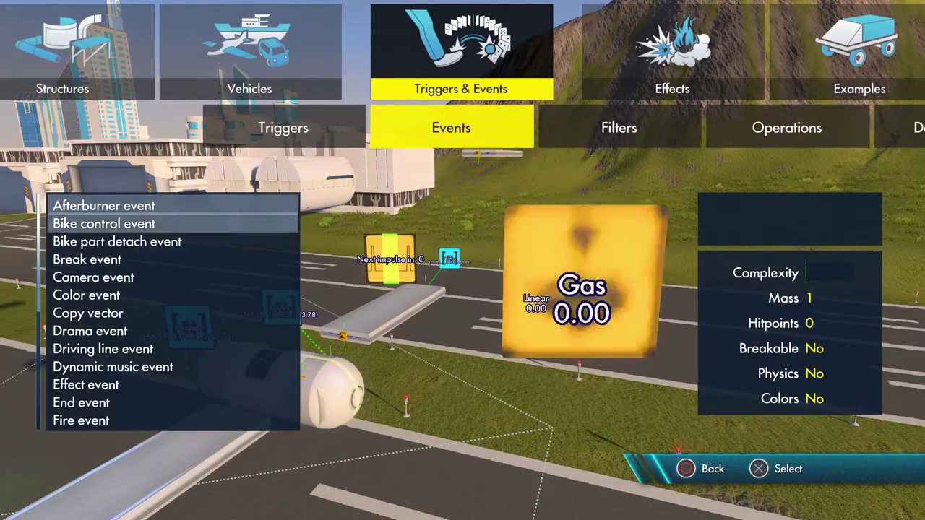
key("Down")
key("Down")
key("Down")
key("Down")
key("Down")
key("Down")
key("Down")
key("Down")
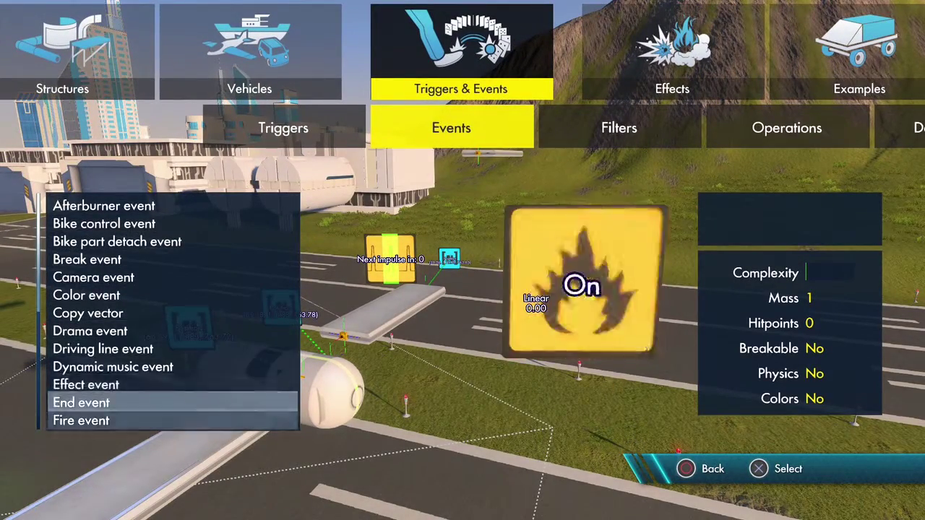
key("Return")
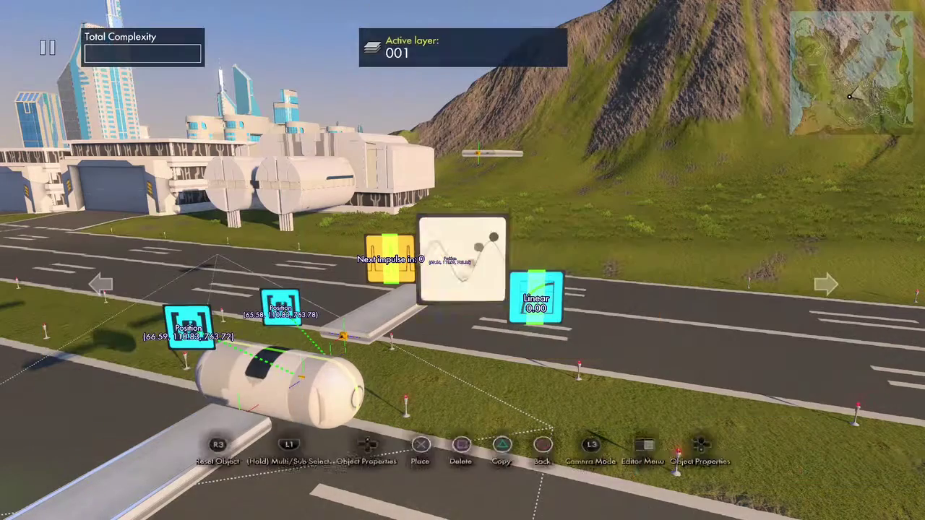
key("Return")
Assign the Curve data source as the value object for the Object position event's Position X
key("Return")
key("Up")
key("Down")
key("Down")
key("Down")
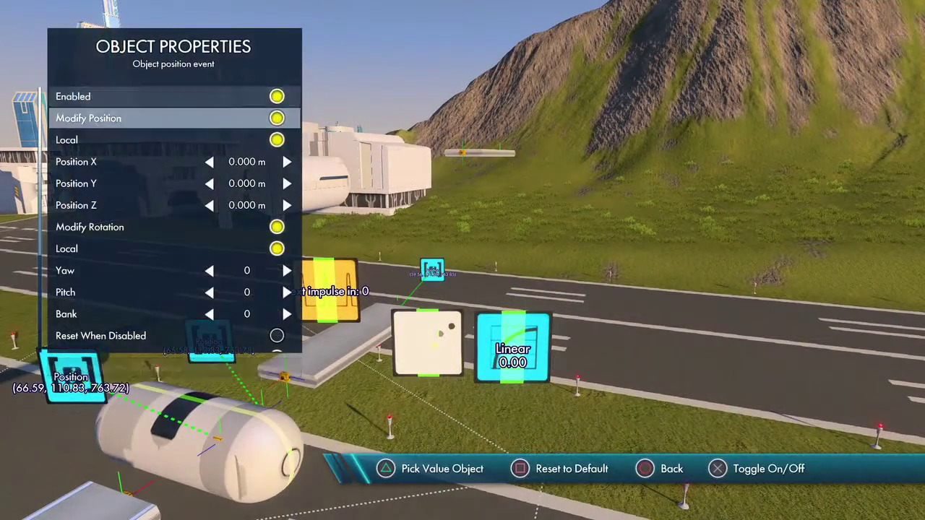
key("y")
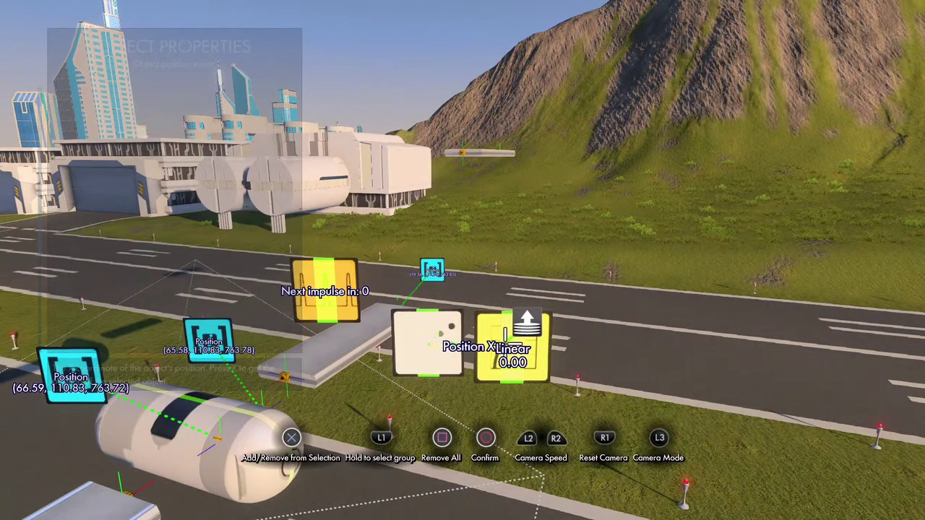
key("Return")
Turn off Modify Rotation for the Object position event and choose the capsule as its event target
key("Down")
key("Down")
key("Down")
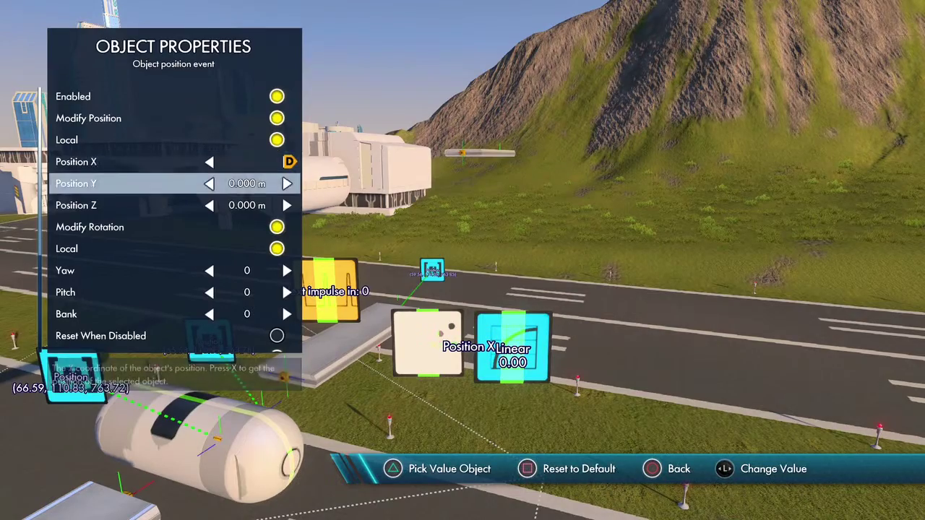
key("Return")
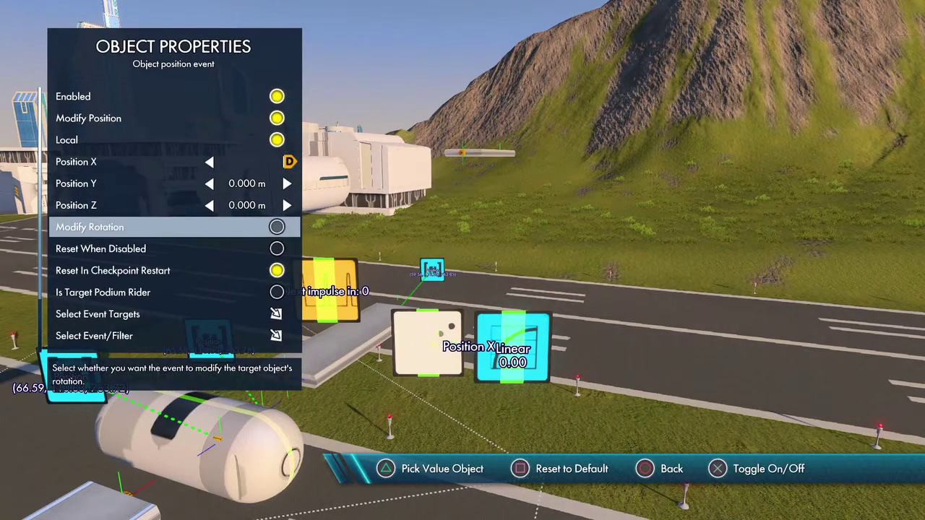
key("Down")
key("Down")
key("Down")
key("Down")
key("Return")
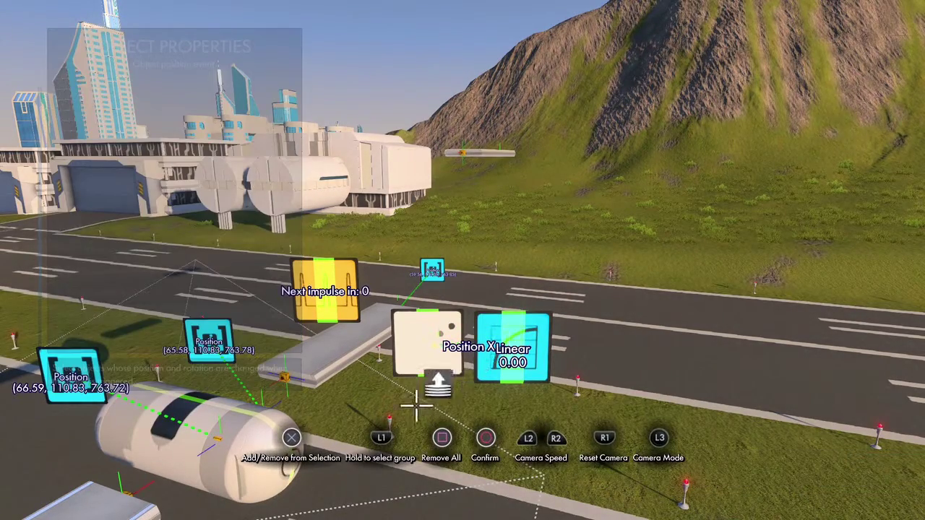
key("Escape")
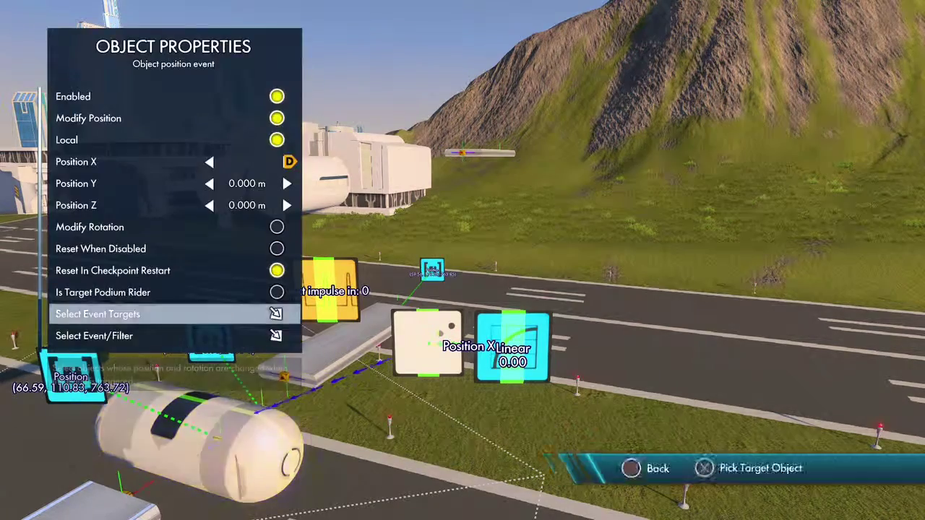
key("Escape")
Link the interval trigger to the Object position event as the event its impulses activate
key("Return")
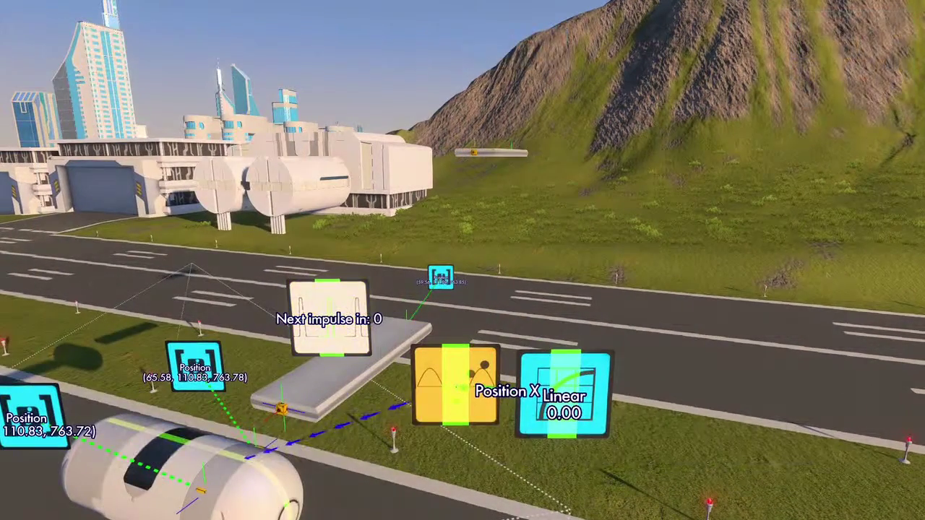
key("Down")
key("Down")
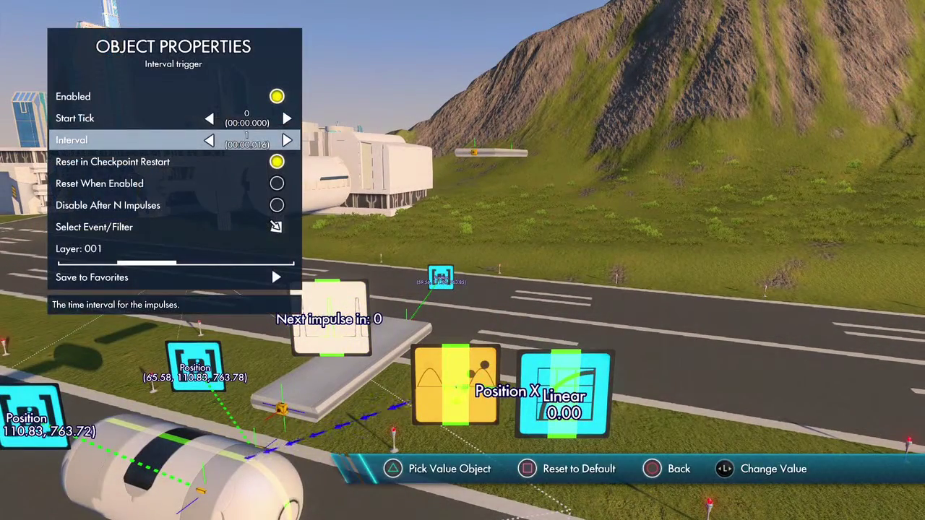
key("Down")
key("Down")
key("Down")
key("Down")
key("Return")
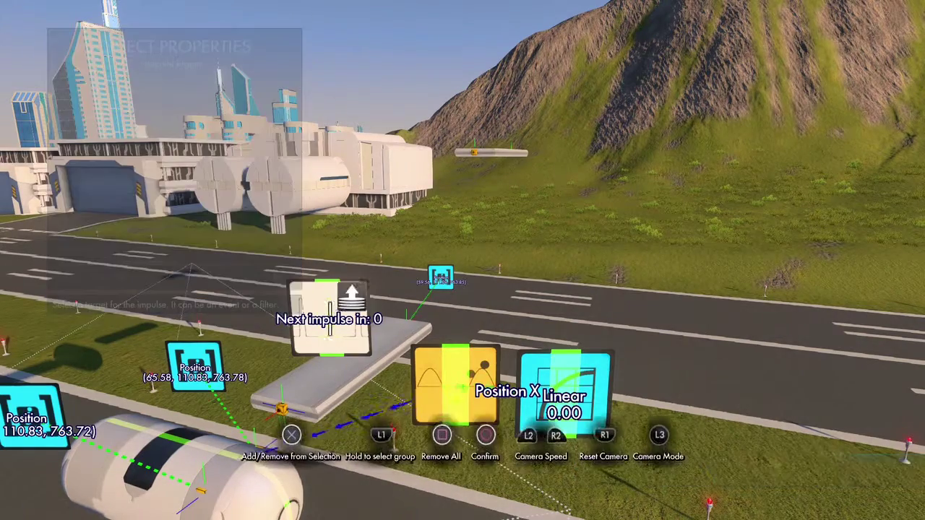
key("Return")
key("Escape")
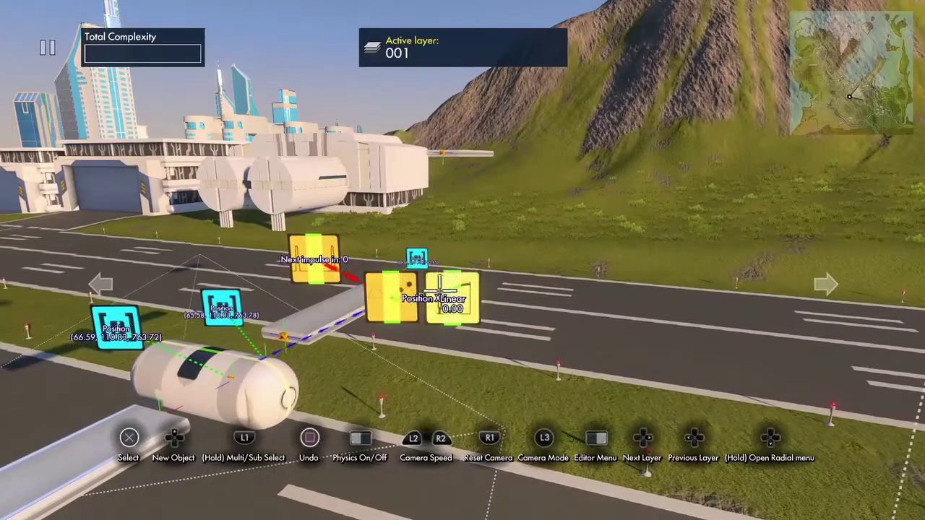
Set the linear Curve data source to run from 0 to 100 with a duration of 2006 ticks, and test the motion with physics on
key("Return")
key("Up")
key("Down")
key("Down")
key("Down")
key("Down")
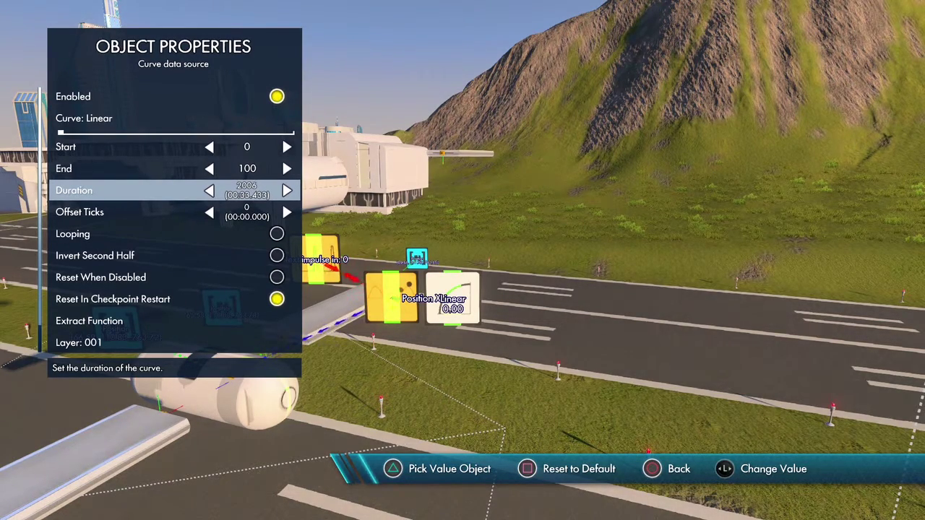
key("Escape")
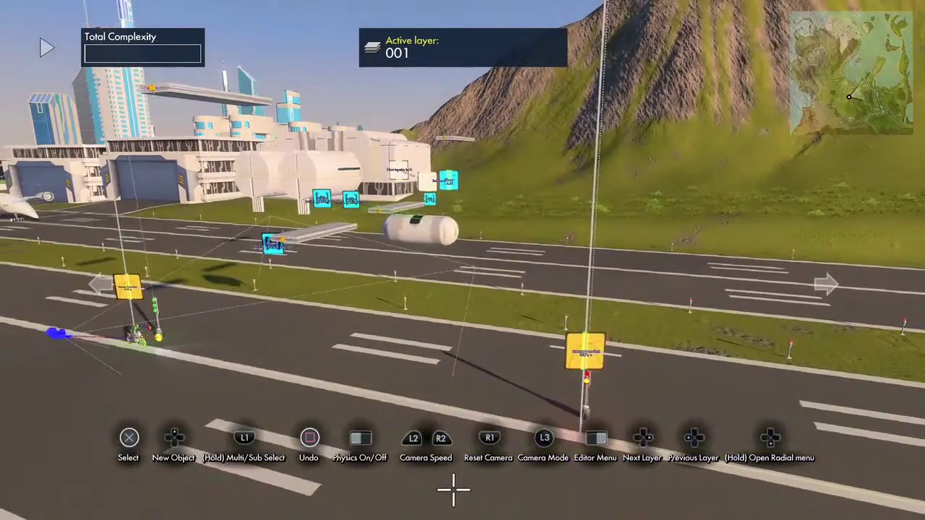
key("space")
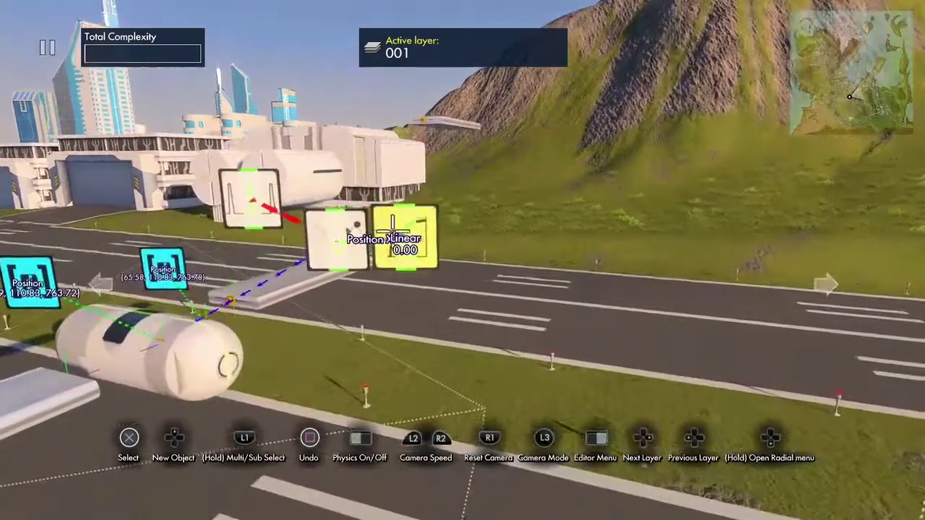